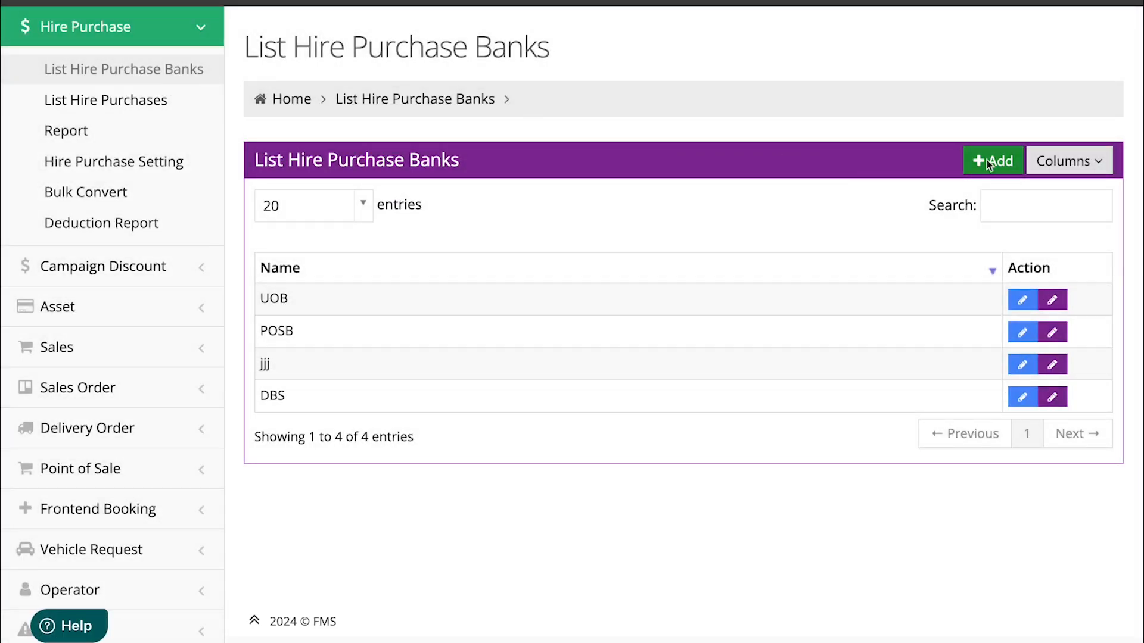
Add a hire purchase bank named BPI and save it
{"action": "left_click", "coordinate": [1001, 163]}
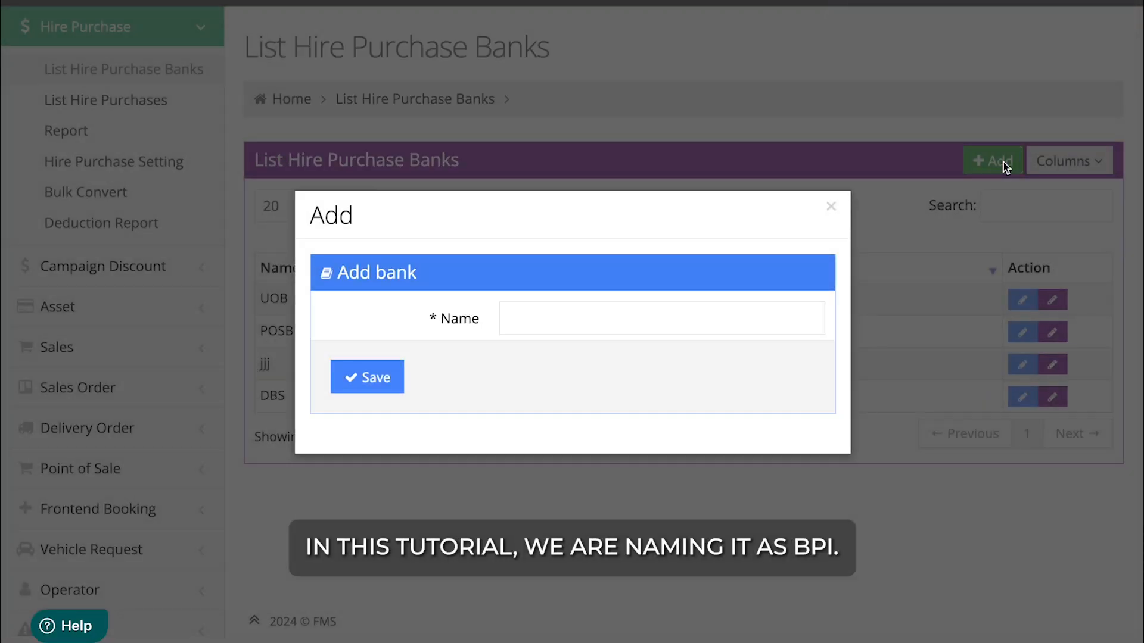
{"action": "left_click", "coordinate": [601, 313]}
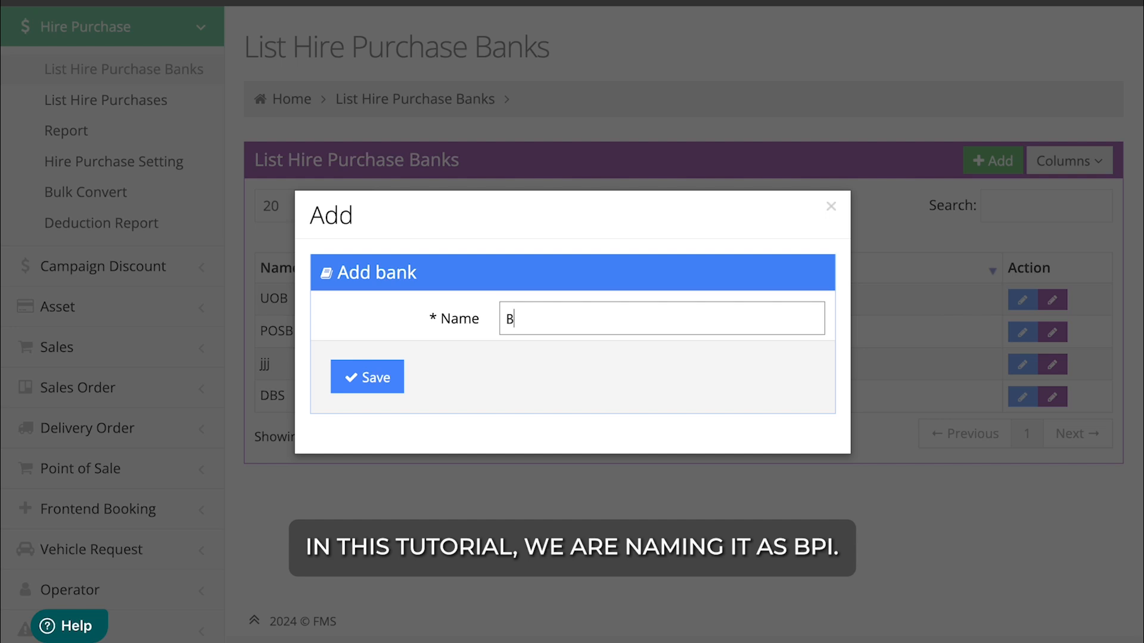
{"action": "left_click", "coordinate": [374, 386]}
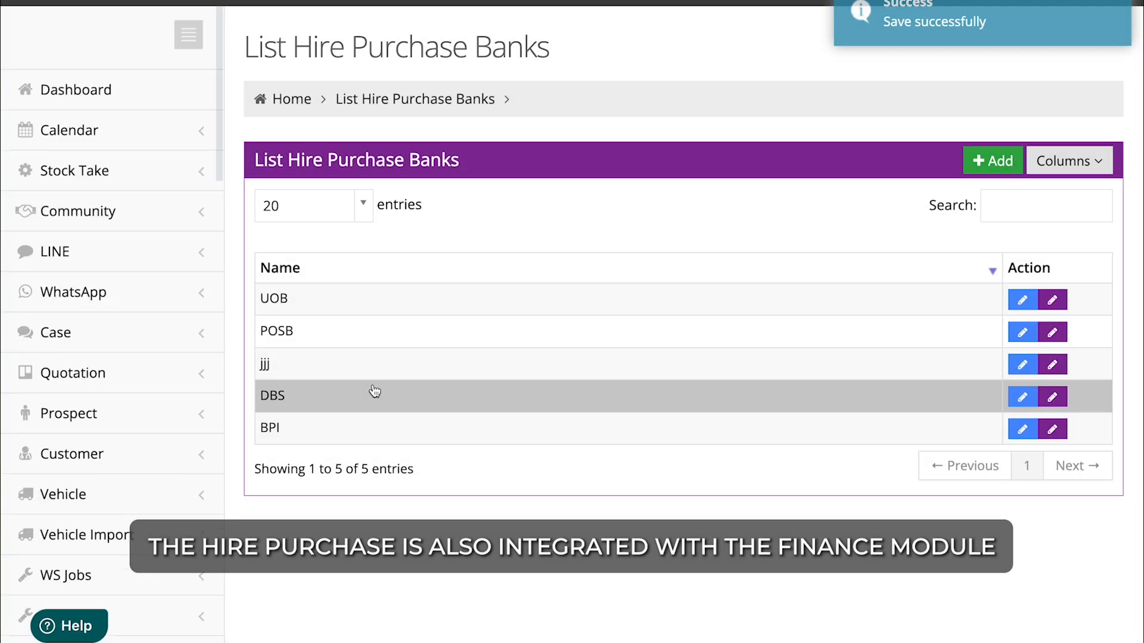
Review the BPI bank's edit form and the DBS bank's posting settings, including the account choices for the instalment CR - Interest Amount
{"action": "left_click", "coordinate": [1022, 430]}
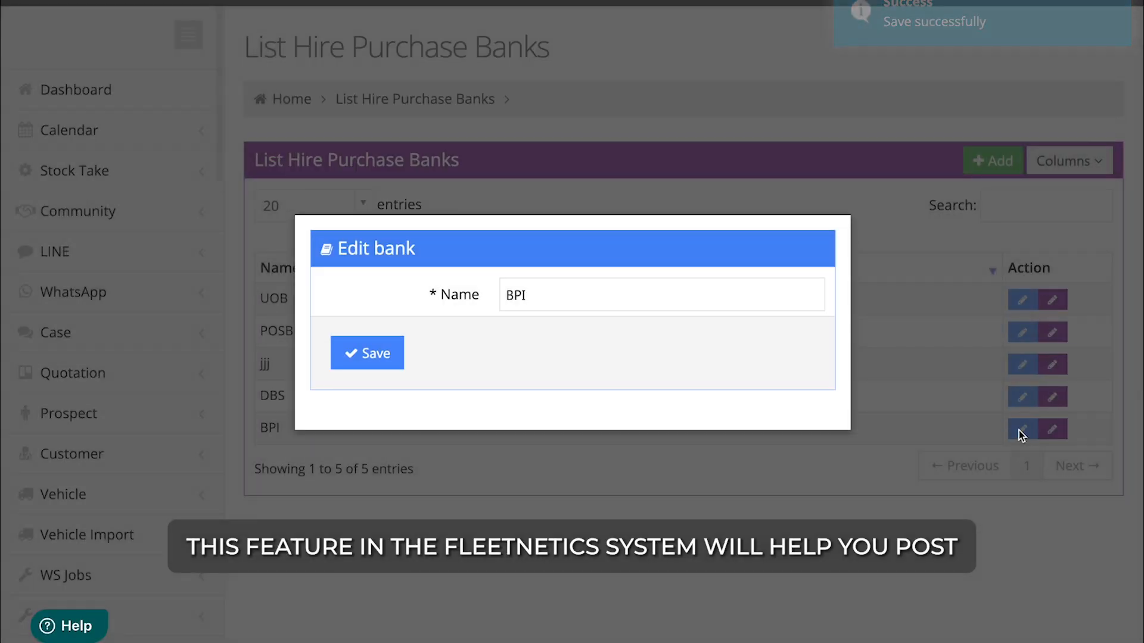
{"action": "left_click", "coordinate": [1018, 430]}
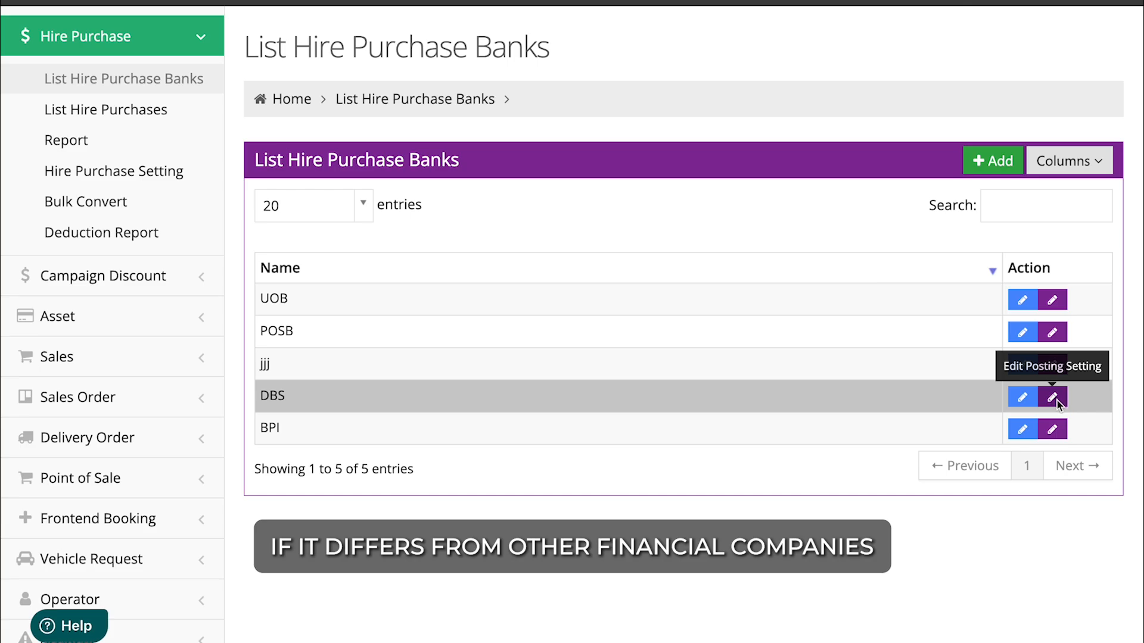
{"action": "left_click", "coordinate": [1053, 398]}
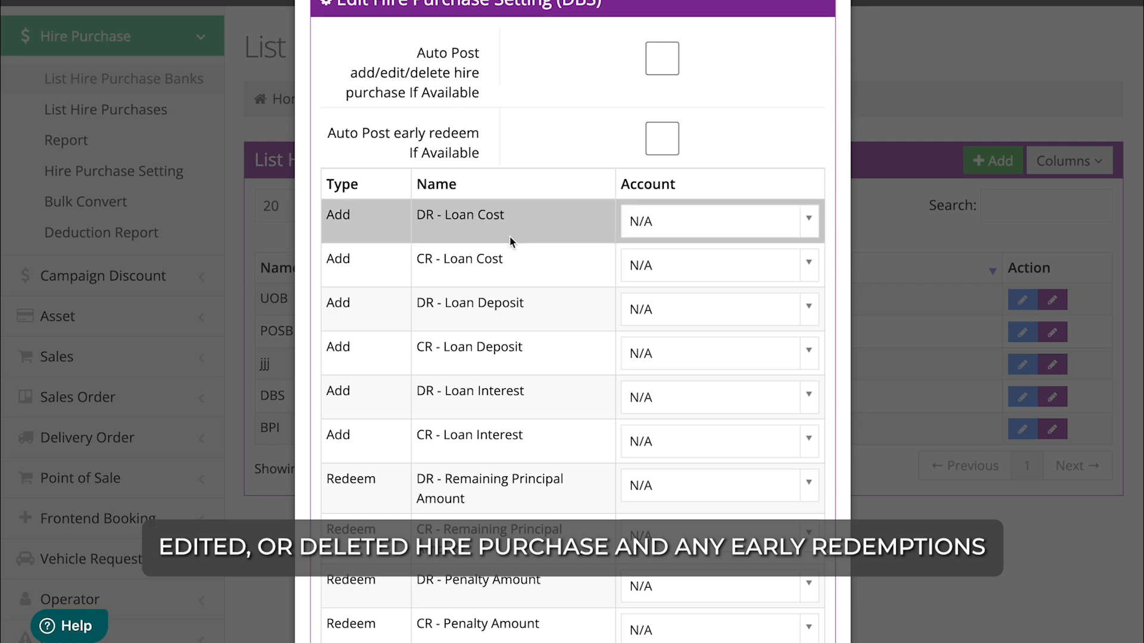
{"action": "scroll", "coordinate": [518, 276], "scroll_direction": "down", "scroll_amount": 5}
{"action": "scroll", "coordinate": [517, 276], "scroll_direction": "down", "scroll_amount": 2}
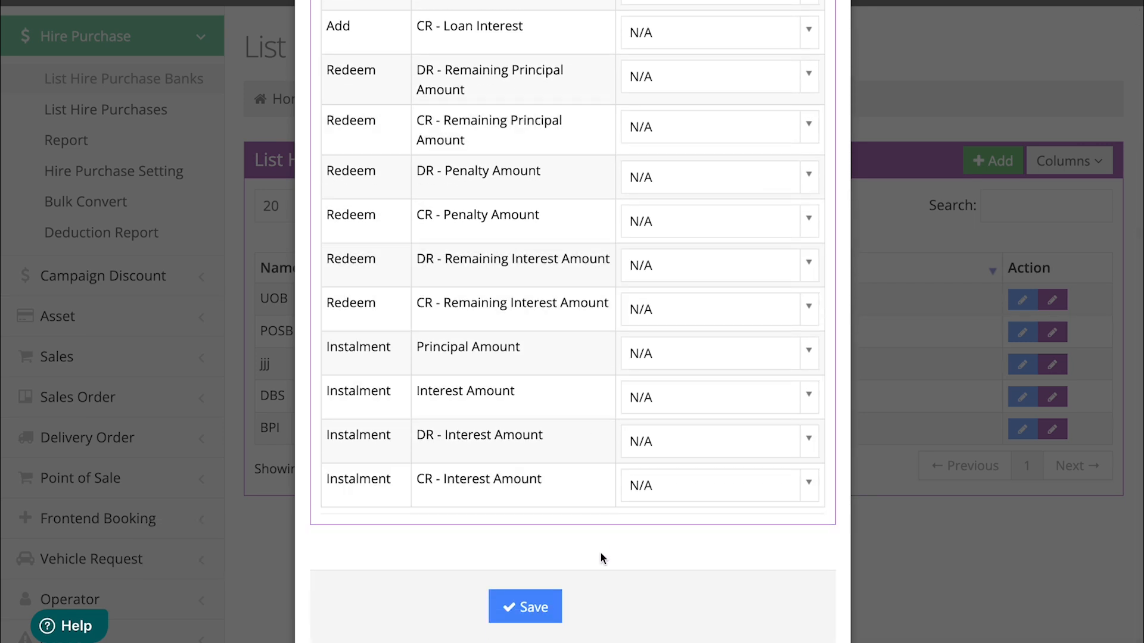
{"action": "left_click", "coordinate": [814, 490]}
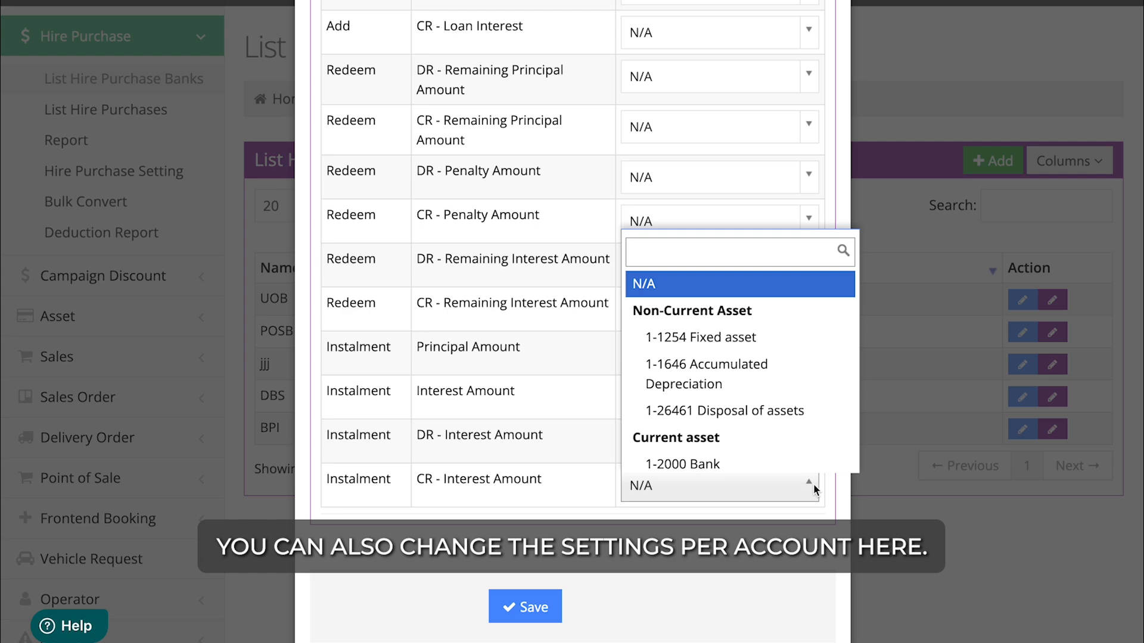
{"action": "scroll", "coordinate": [792, 324], "scroll_direction": "down", "scroll_amount": 10}
{"action": "left_click", "coordinate": [799, 578]}
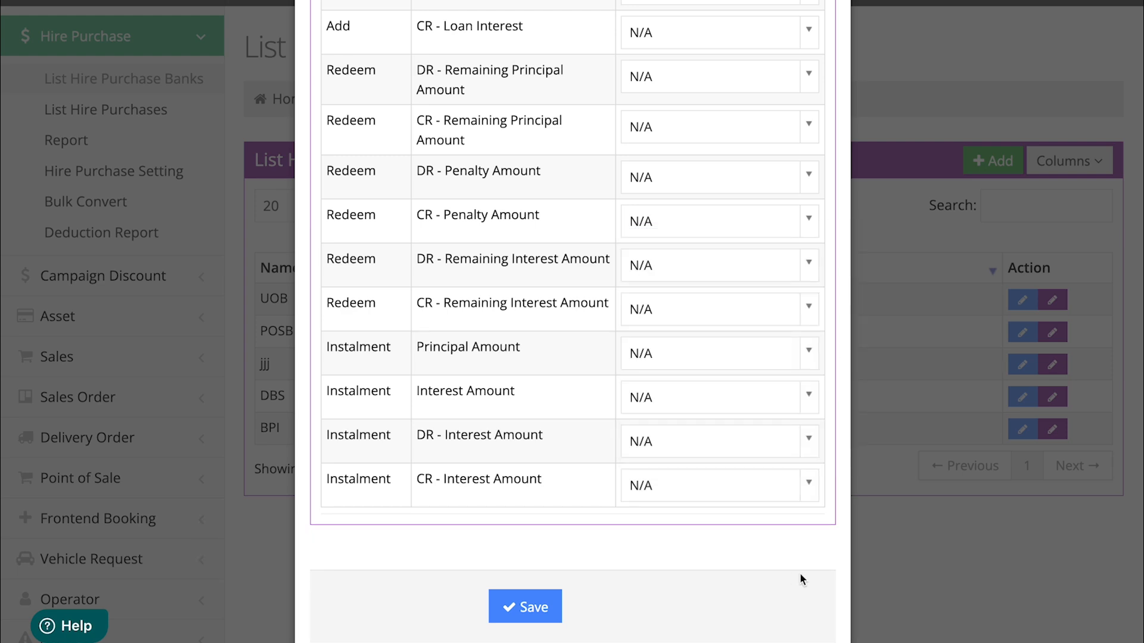
{"action": "left_click", "coordinate": [927, 572]}
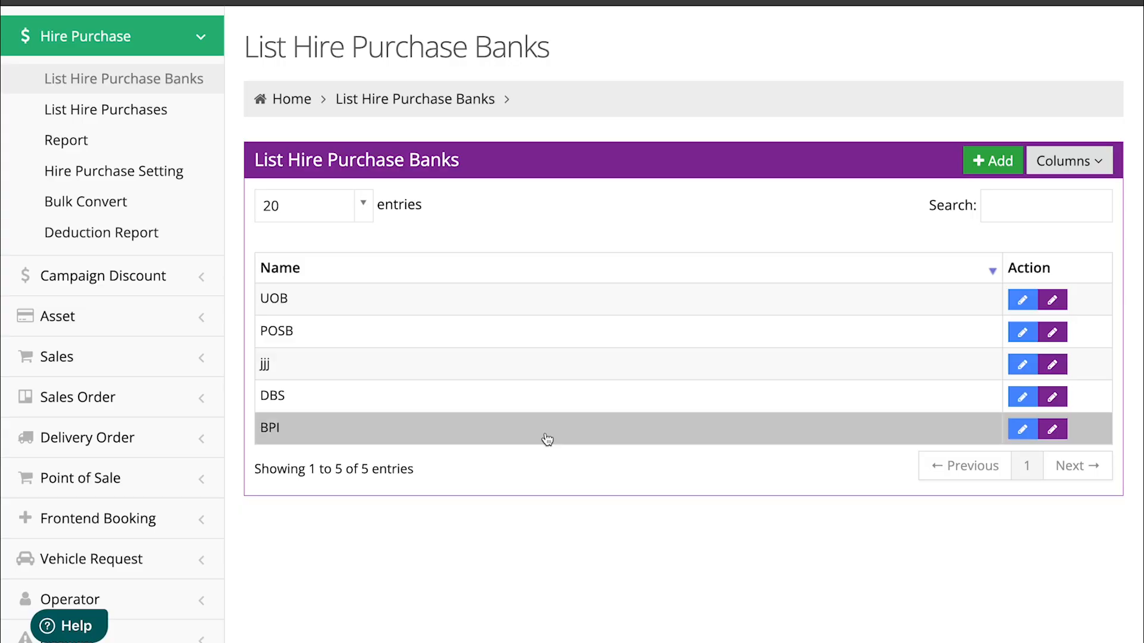
{"action": "left_click", "coordinate": [322, 434]}
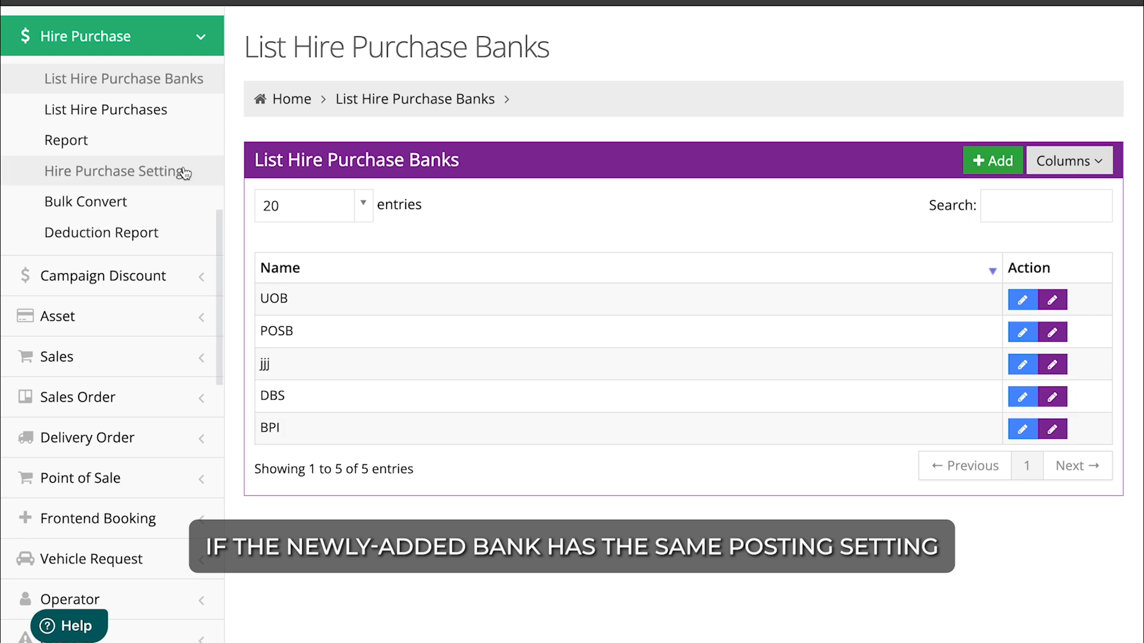
Review the general Hire Purchase Setting and its editable auto-post options and posting accounts, without changing anything
{"action": "left_click", "coordinate": [173, 178]}
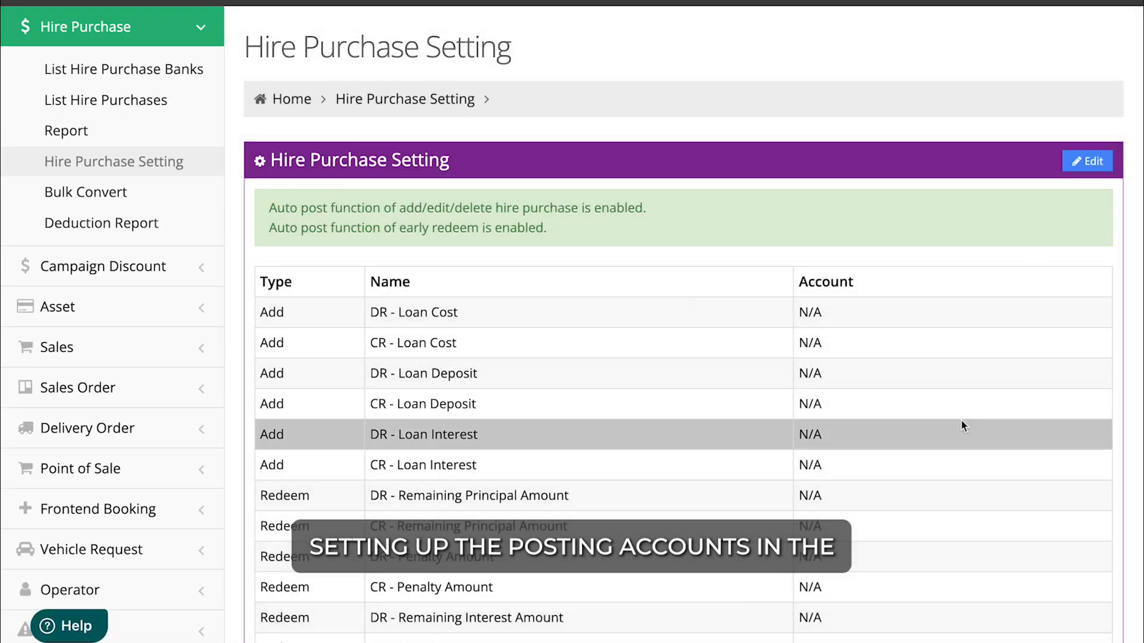
{"action": "scroll", "coordinate": [960, 420], "scroll_direction": "down", "scroll_amount": 3}
{"action": "scroll", "coordinate": [963, 413], "scroll_direction": "up", "scroll_amount": 3}
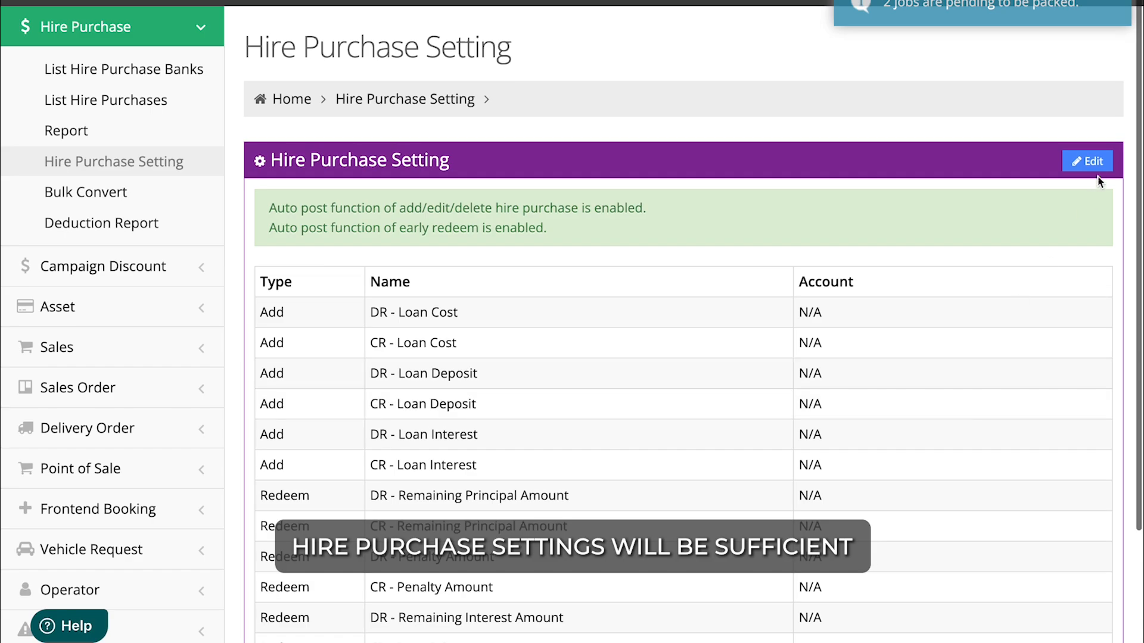
{"action": "left_click", "coordinate": [1092, 169]}
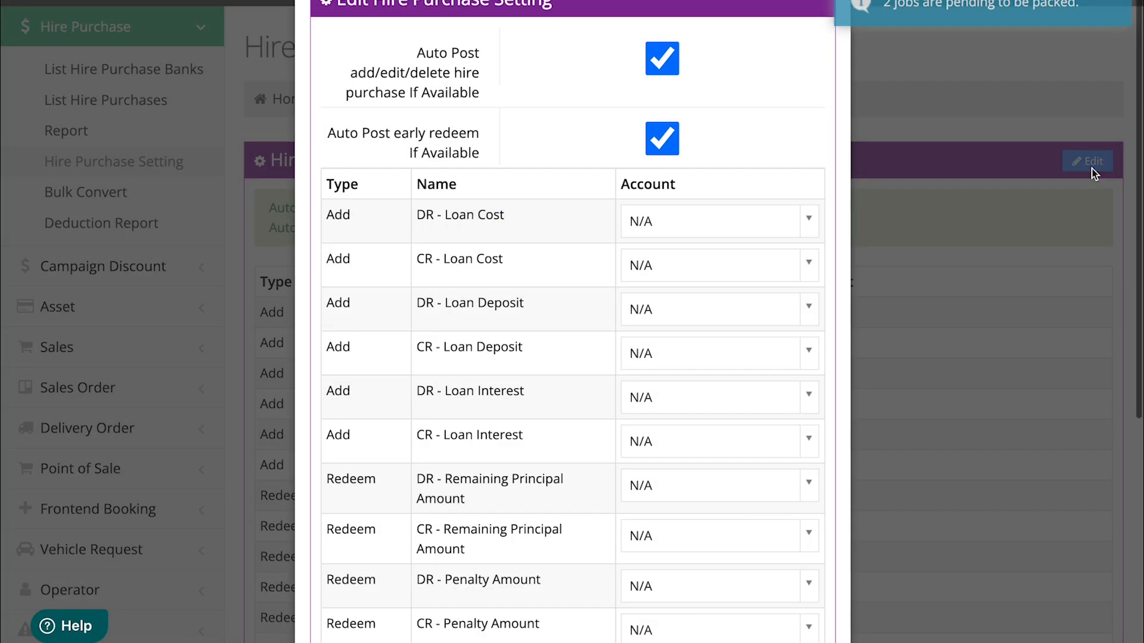
{"action": "scroll", "coordinate": [721, 486], "scroll_direction": "down", "scroll_amount": 7}
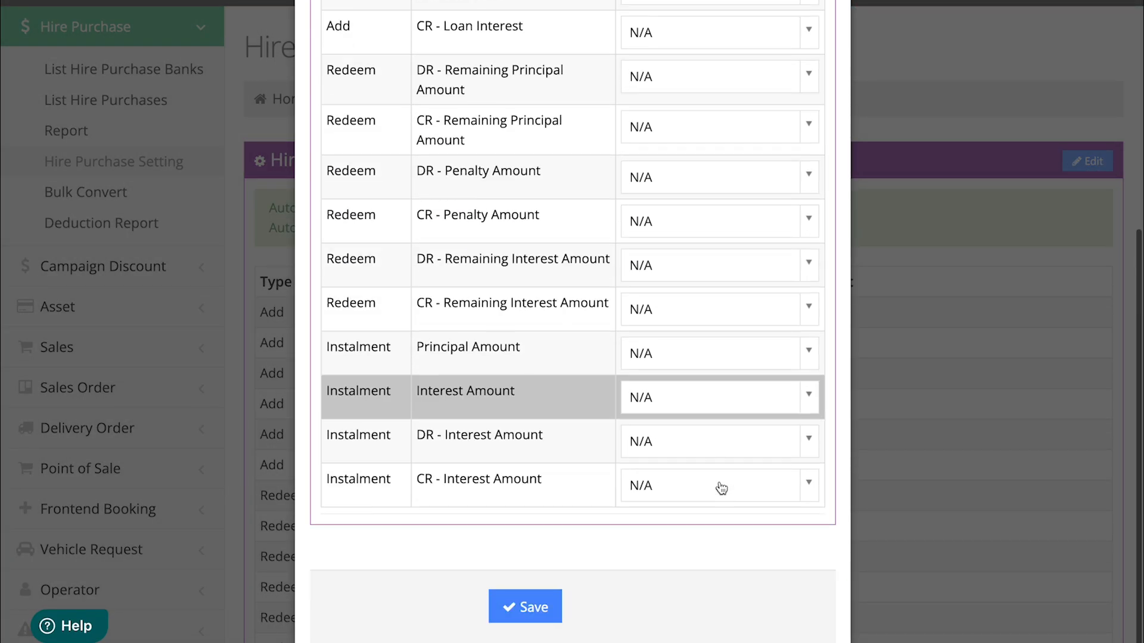
{"action": "scroll", "coordinate": [720, 486], "scroll_direction": "up", "scroll_amount": 7}
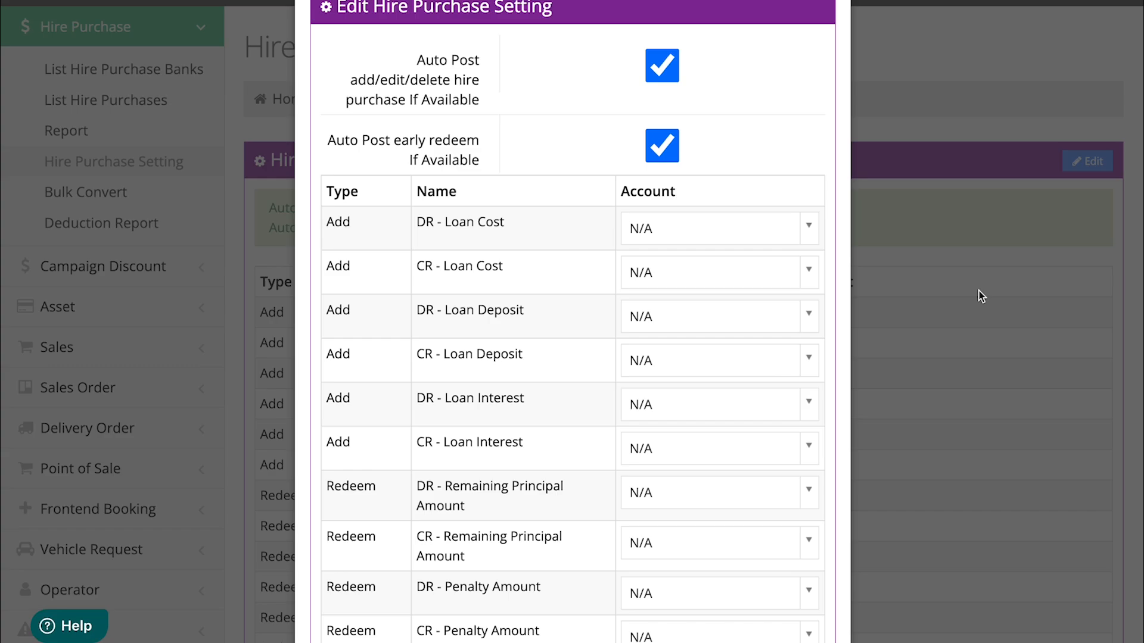
{"action": "left_click", "coordinate": [978, 295]}
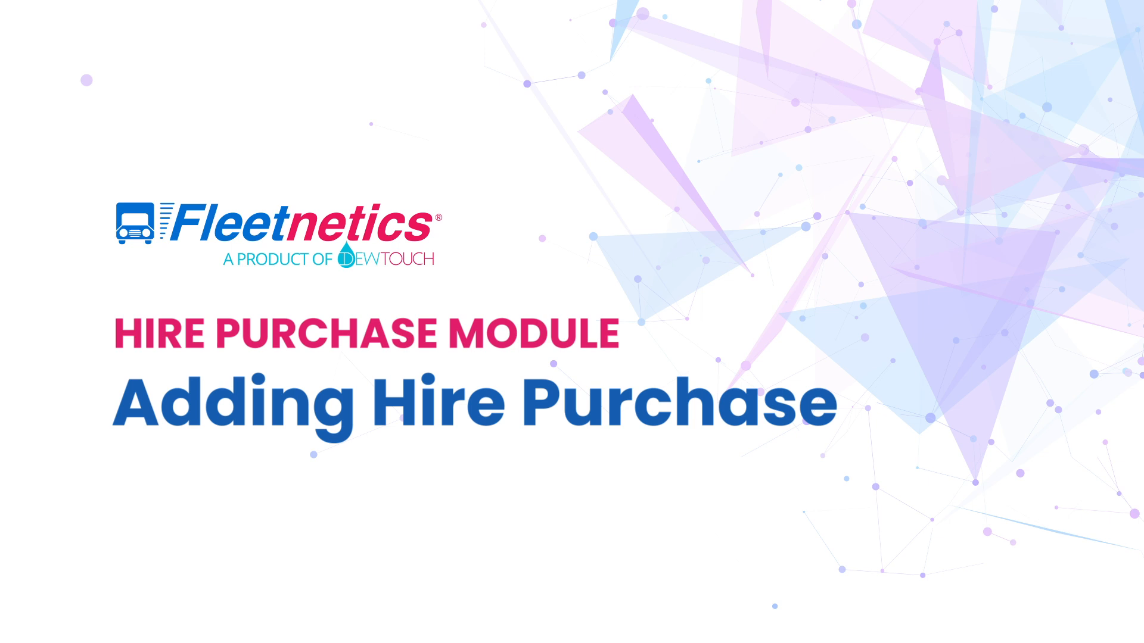
{"action": "left_click", "coordinate": [148, 101]}
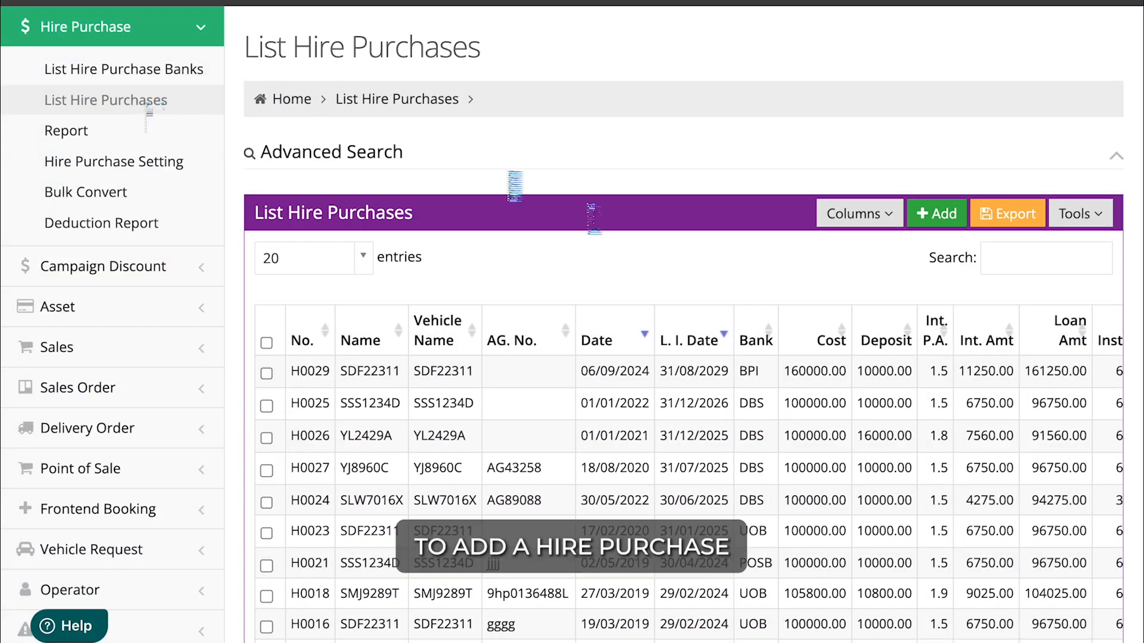
{"action": "left_click", "coordinate": [942, 218]}
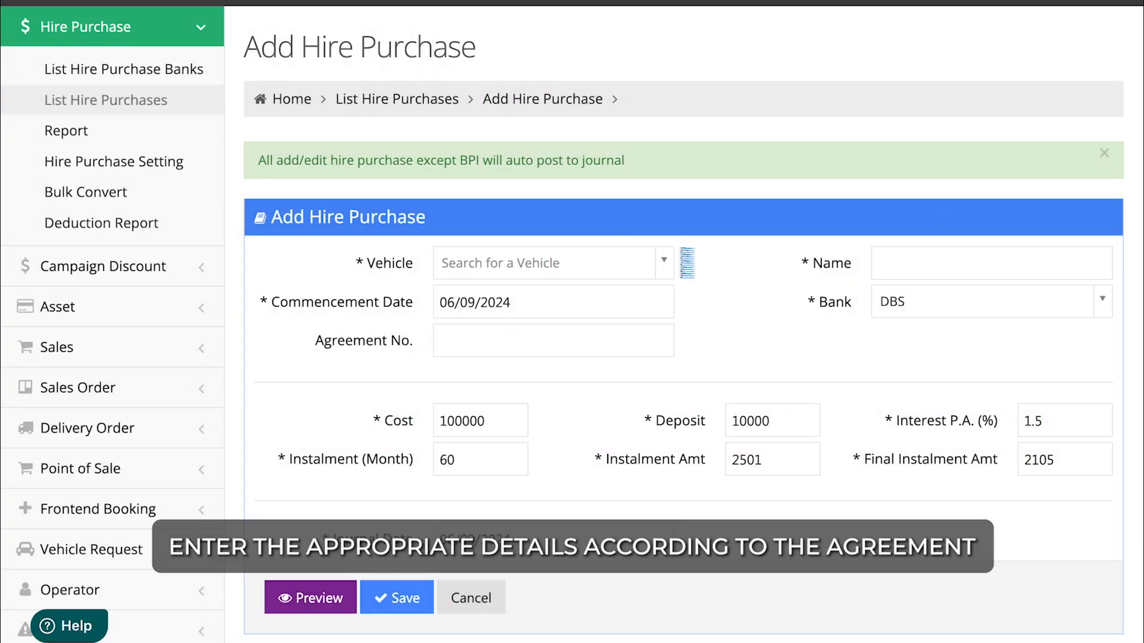
{"action": "left_click", "coordinate": [661, 262]}
{"action": "type", "text": "s"}
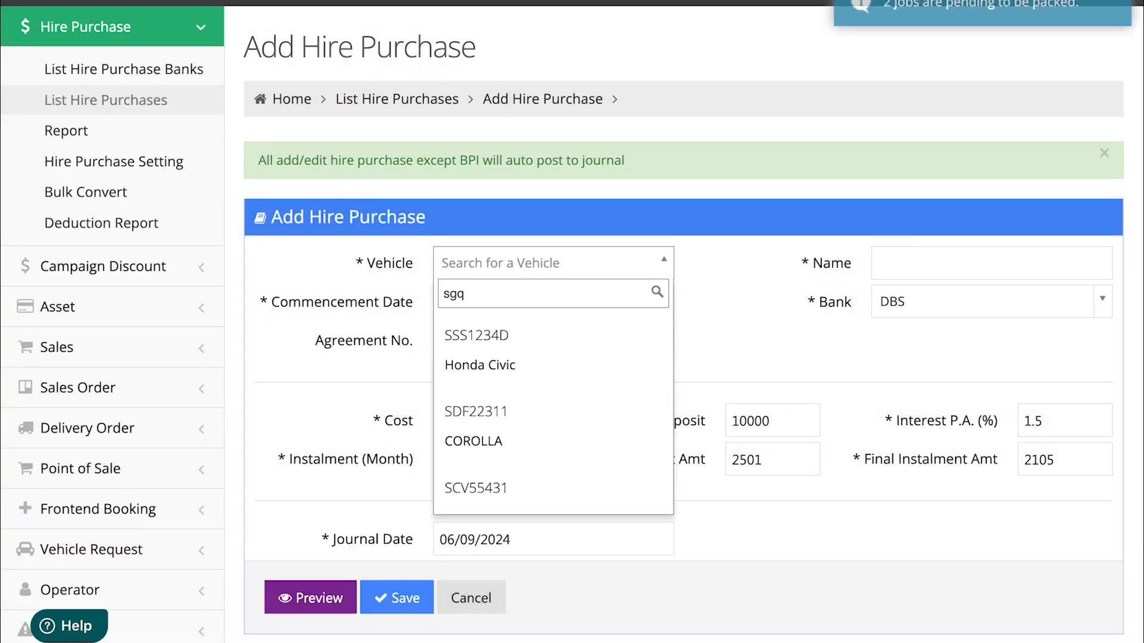
{"action": "type", "text": "gq"}
{"action": "left_click", "coordinate": [588, 350]}
{"action": "left_click", "coordinate": [954, 310]}
{"action": "left_click", "coordinate": [897, 483]}
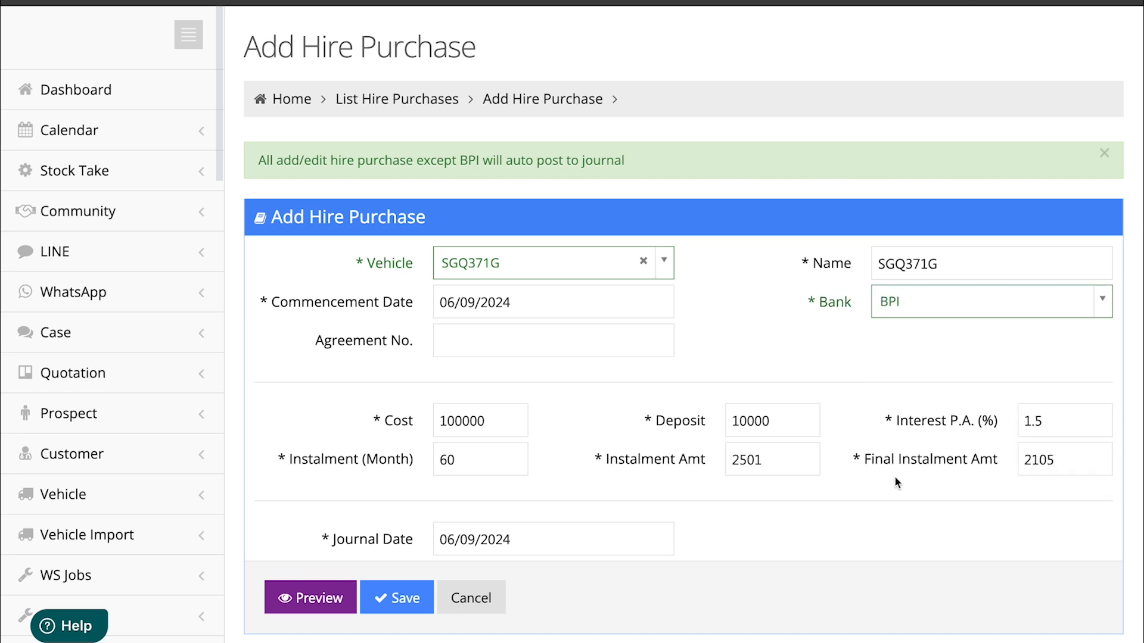
Set the hire purchase's cost to 160000, instalment amount to 2600 and final instalment amount to 3000
{"action": "left_click", "coordinate": [455, 421]}
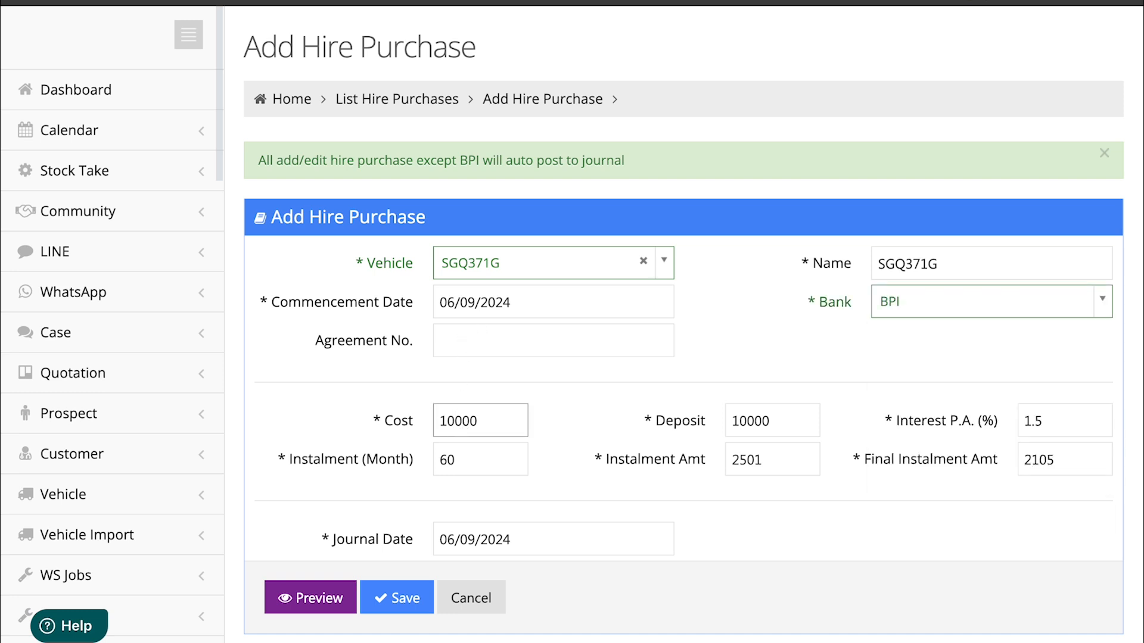
{"action": "type", "text": "6"}
{"action": "key", "text": "Tab"}
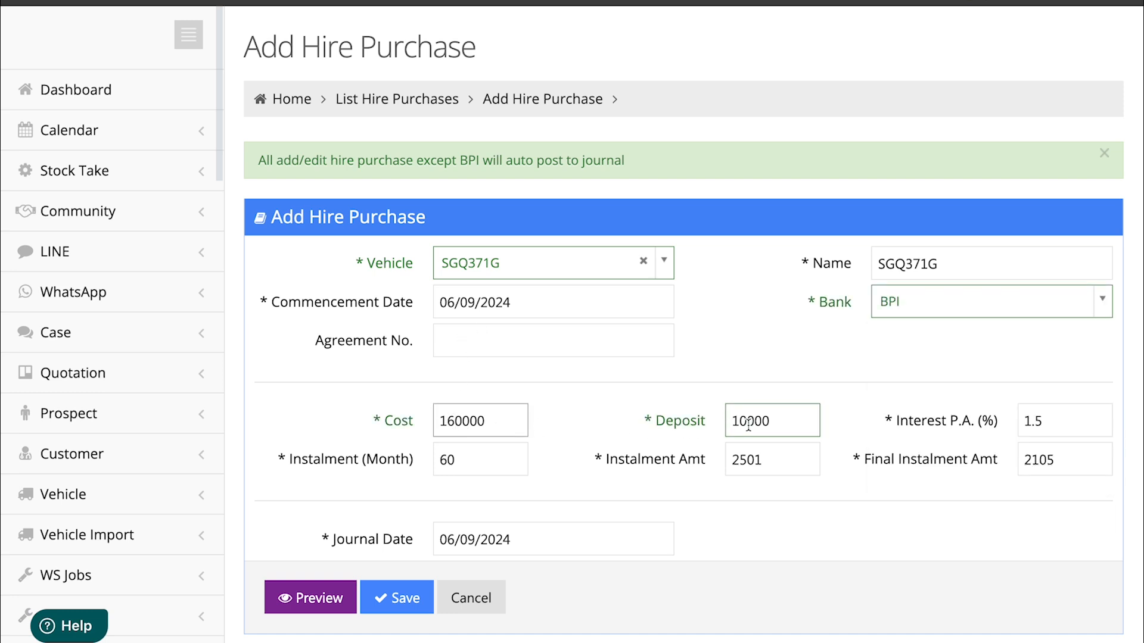
{"action": "double_click", "coordinate": [768, 462]}
{"action": "type", "text": "2600"}
{"action": "key", "text": "Tab"}
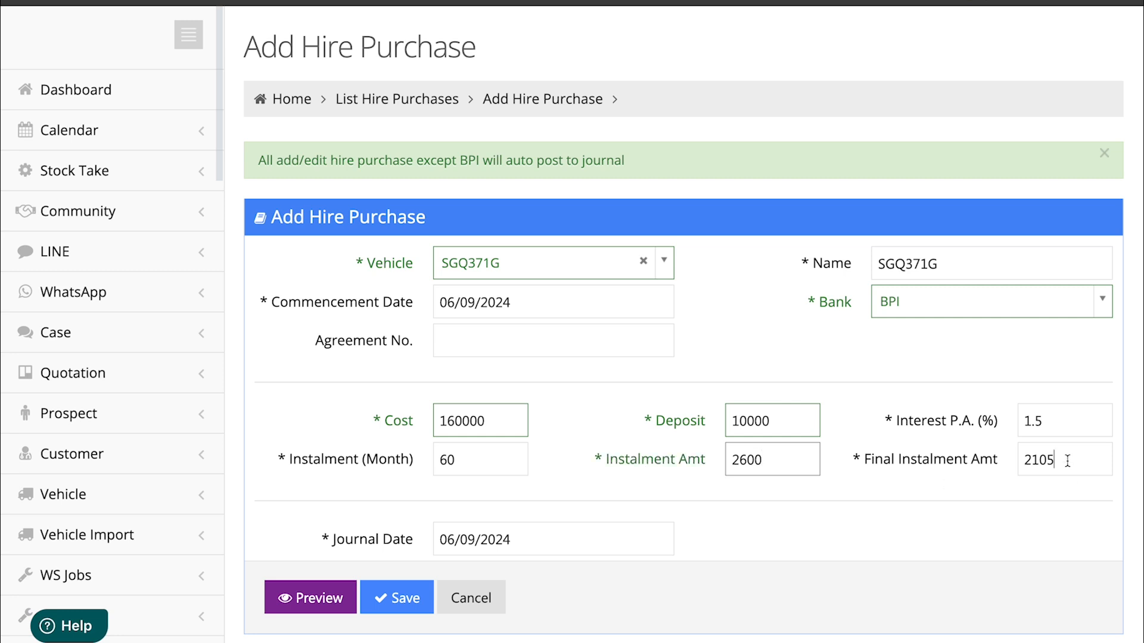
{"action": "type", "text": "3000"}
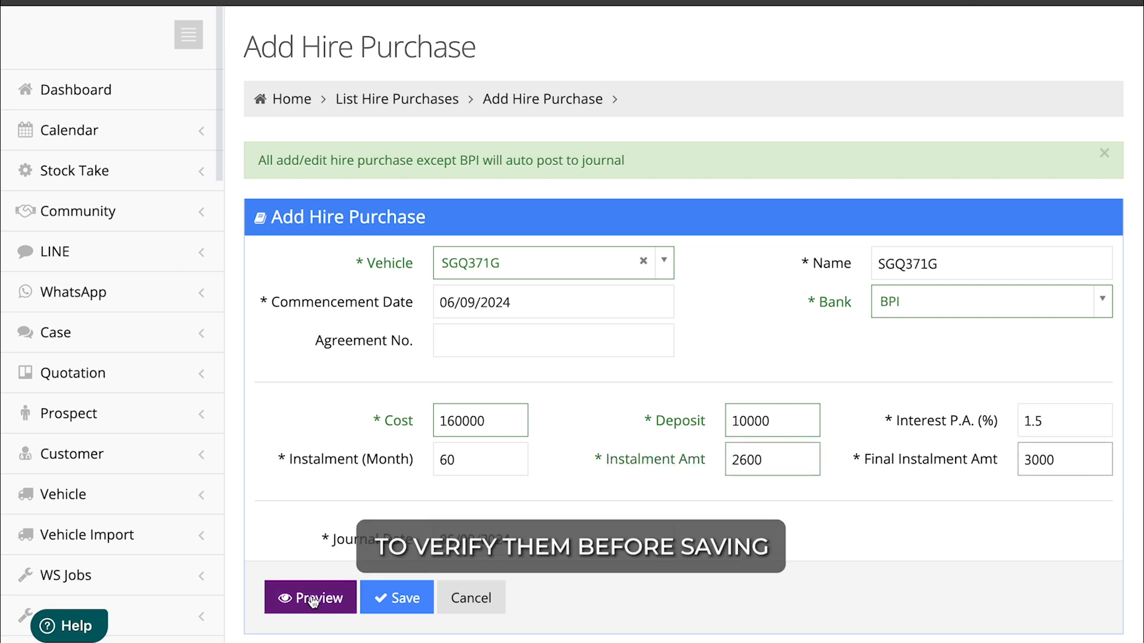
Preview the monthly instalment schedule of the new hire purchase and save the record
{"action": "scroll", "coordinate": [320, 617], "scroll_direction": "down", "scroll_amount": 1}
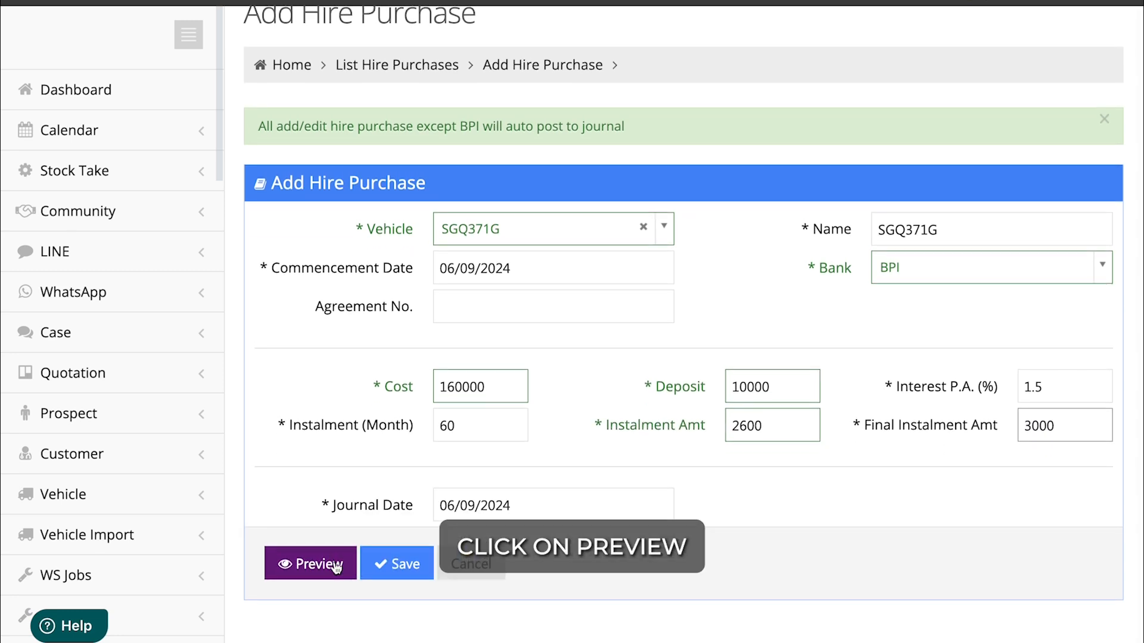
{"action": "left_click", "coordinate": [335, 574]}
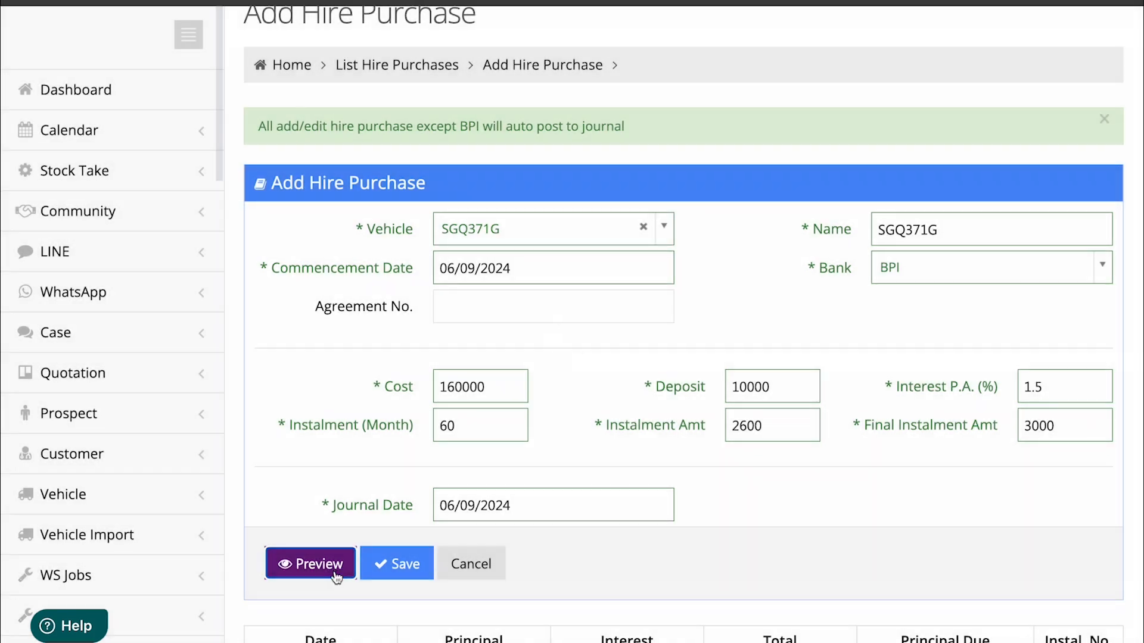
{"action": "scroll", "coordinate": [548, 595], "scroll_direction": "down", "scroll_amount": 5}
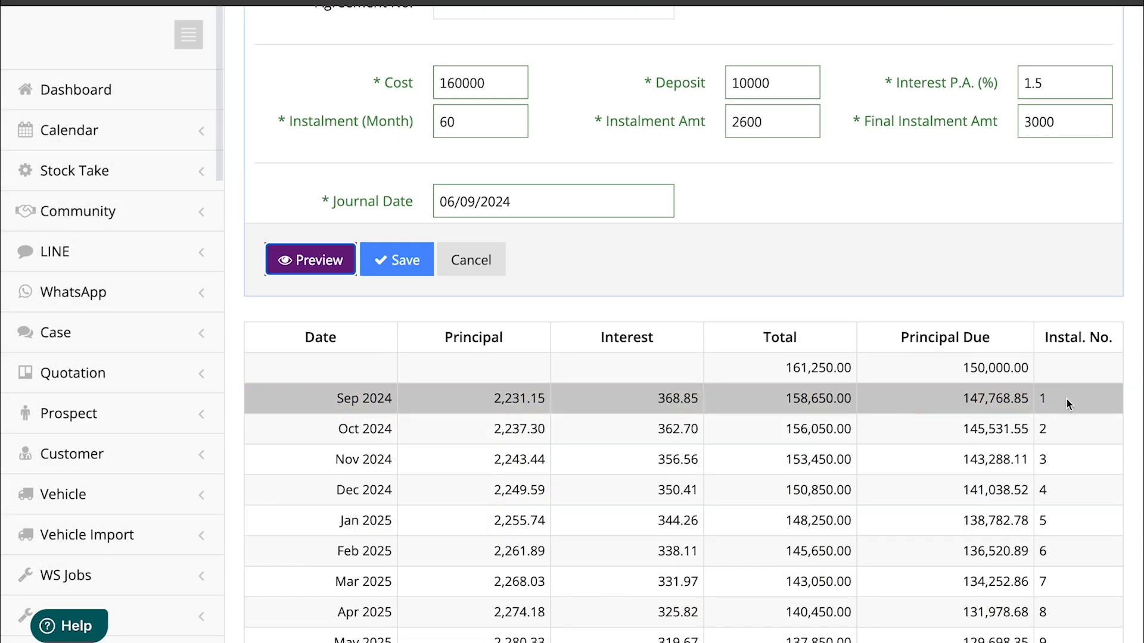
{"action": "scroll", "coordinate": [1072, 401], "scroll_direction": "down", "scroll_amount": 15}
{"action": "scroll", "coordinate": [1055, 425], "scroll_direction": "down", "scroll_amount": 10}
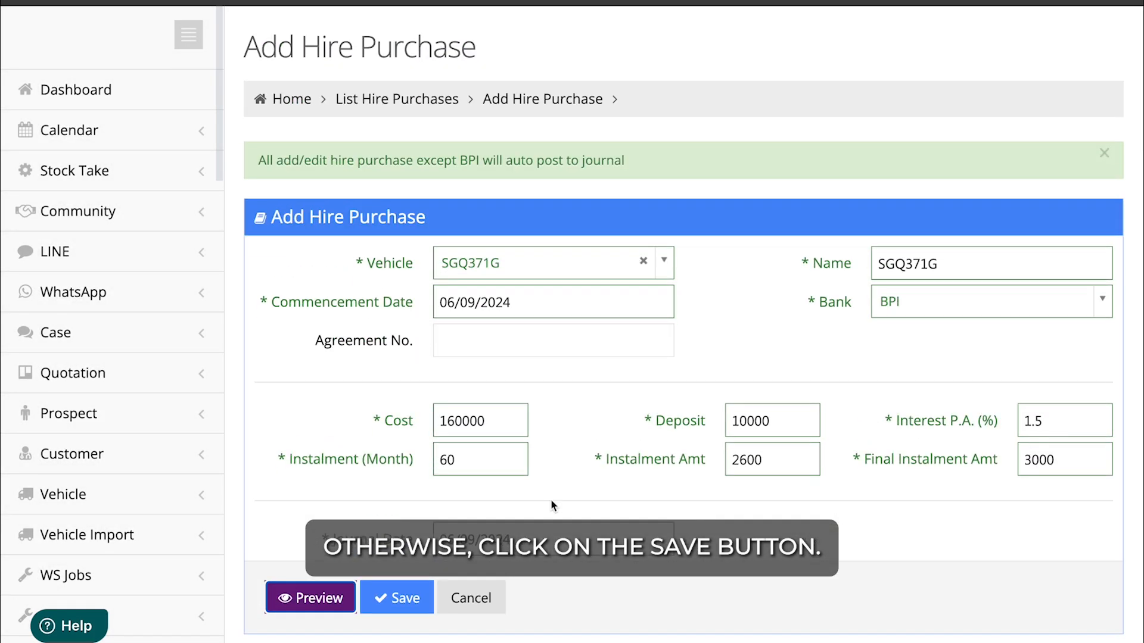
{"action": "scroll", "coordinate": [409, 617], "scroll_direction": "down", "scroll_amount": 4}
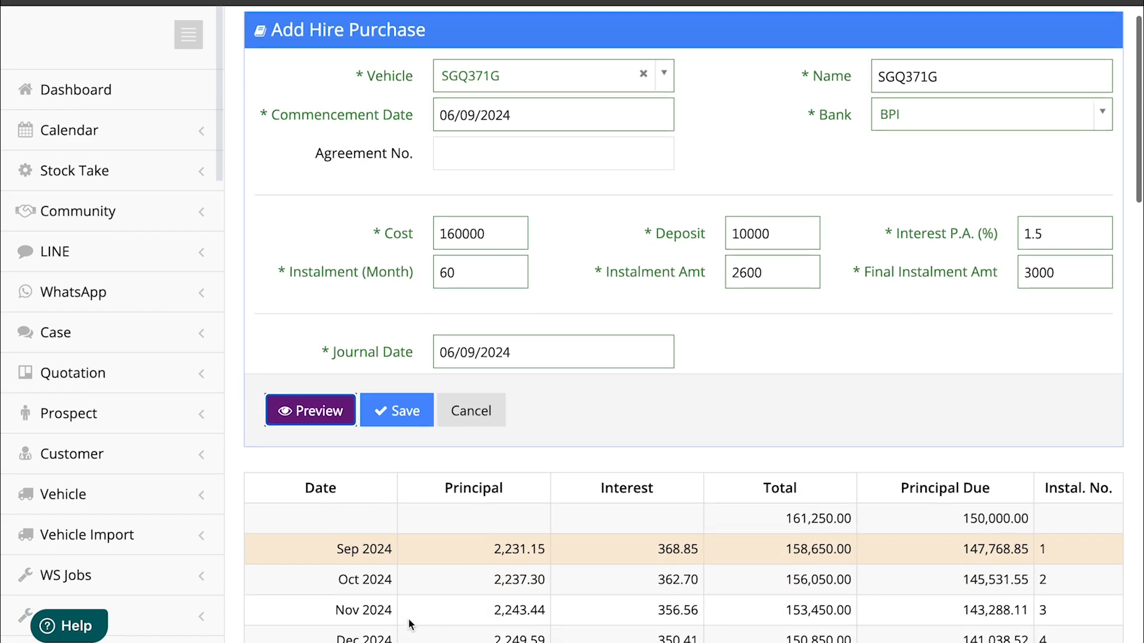
{"action": "left_click", "coordinate": [405, 390]}
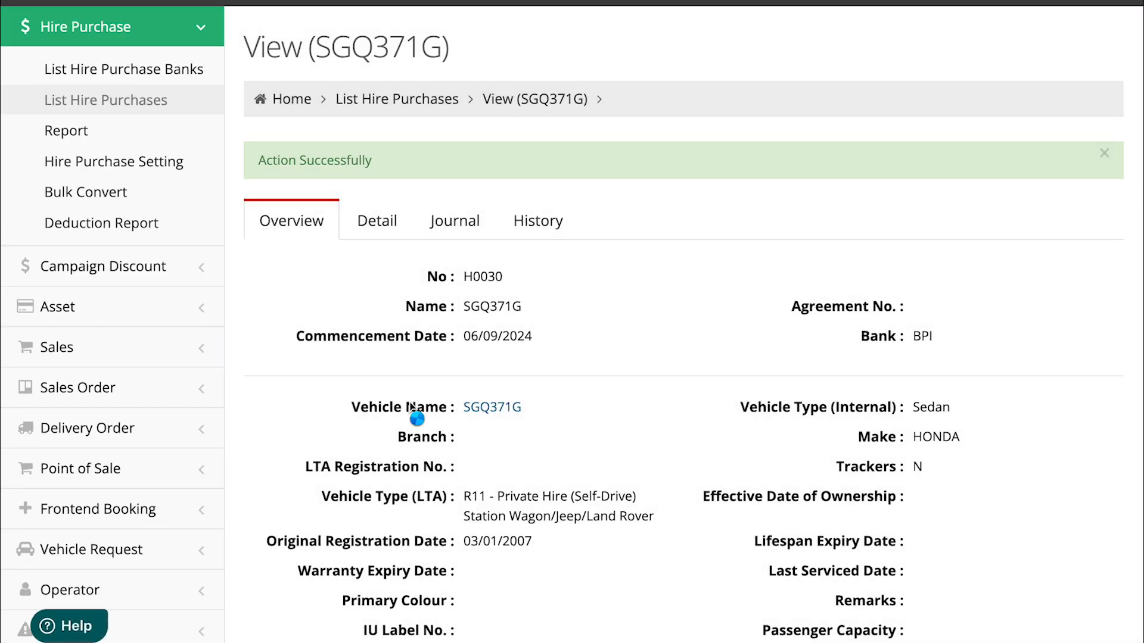
{"action": "scroll", "coordinate": [686, 454], "scroll_direction": "down", "scroll_amount": 1}
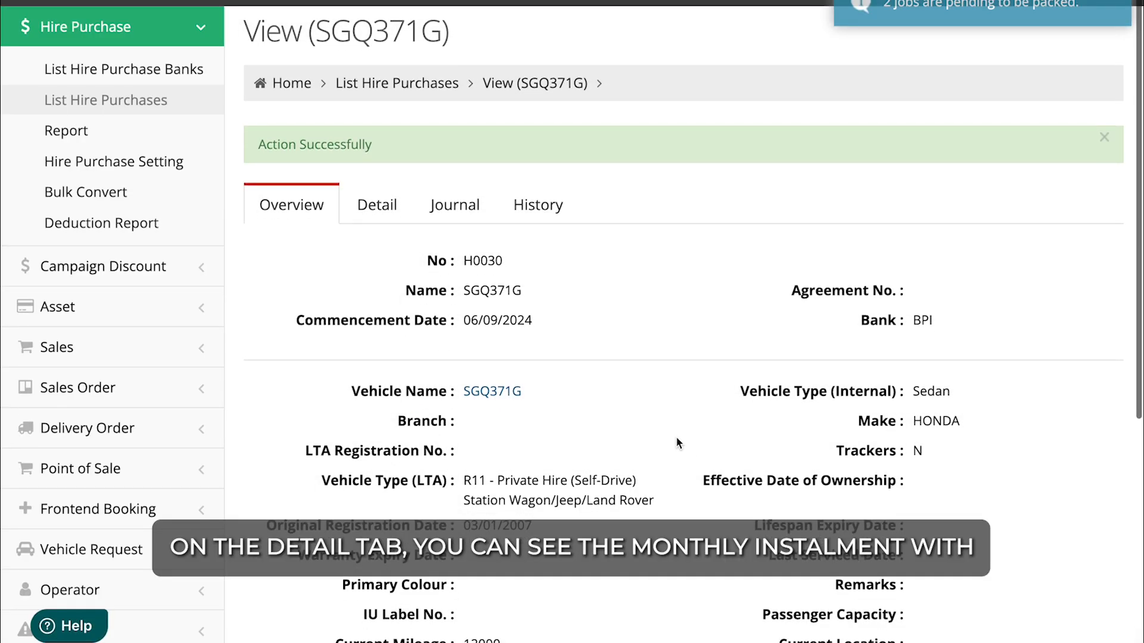
{"action": "left_click", "coordinate": [382, 208]}
{"action": "scroll", "coordinate": [438, 439], "scroll_direction": "down", "scroll_amount": 3}
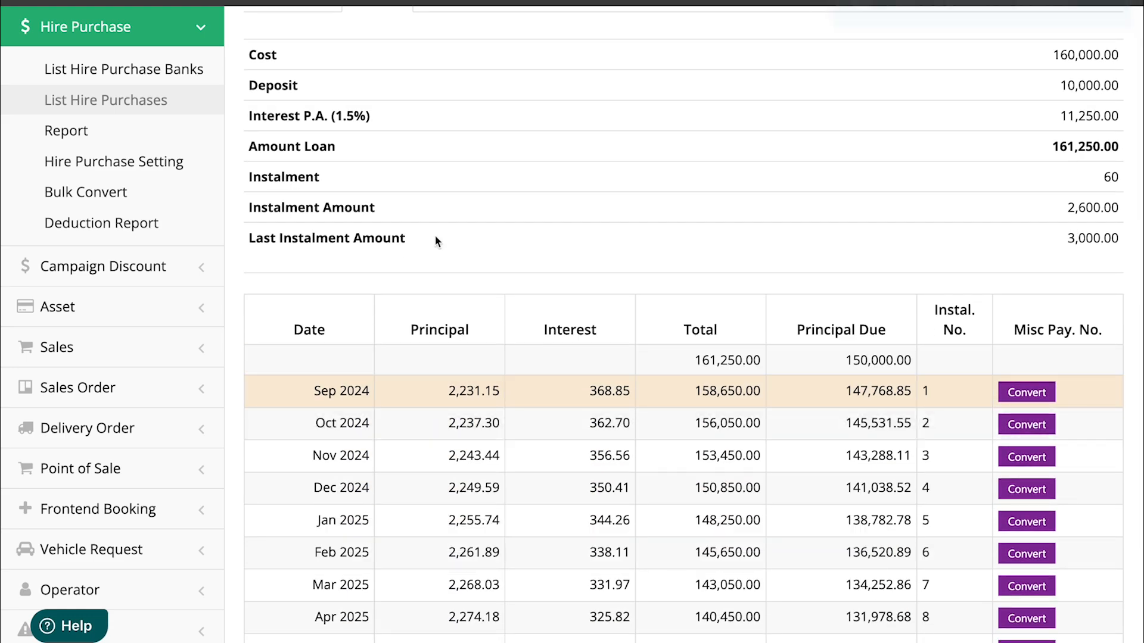
{"action": "scroll", "coordinate": [434, 235], "scroll_direction": "down", "scroll_amount": 15}
{"action": "scroll", "coordinate": [435, 241], "scroll_direction": "down", "scroll_amount": 8}
{"action": "scroll", "coordinate": [435, 240], "scroll_direction": "up", "scroll_amount": 20}
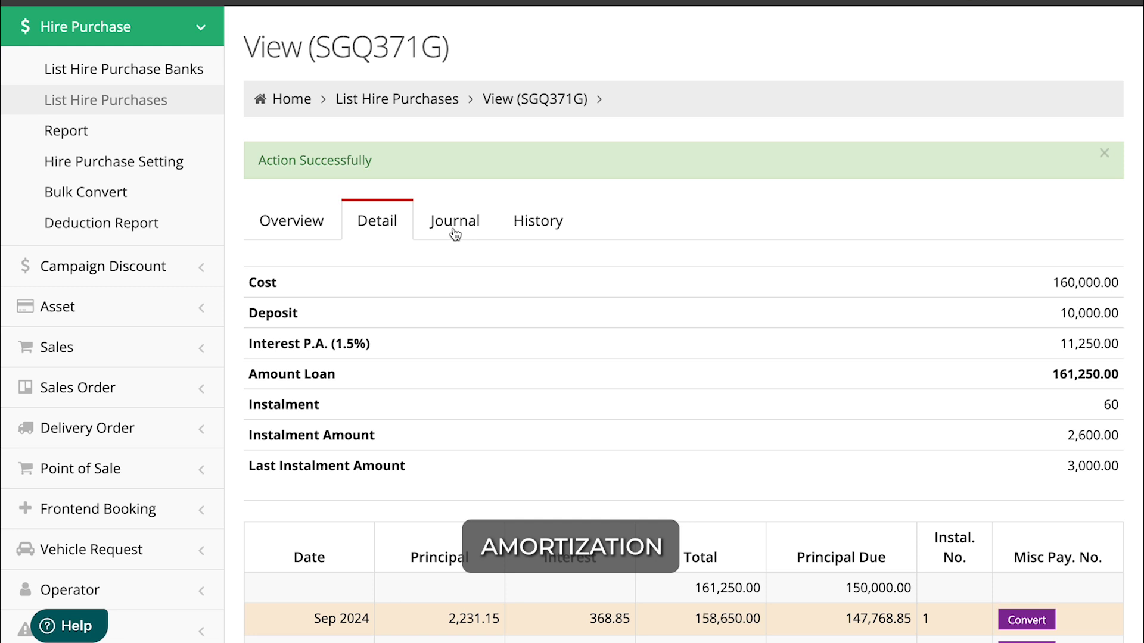
{"action": "left_click", "coordinate": [452, 234]}
{"action": "left_click", "coordinate": [548, 238]}
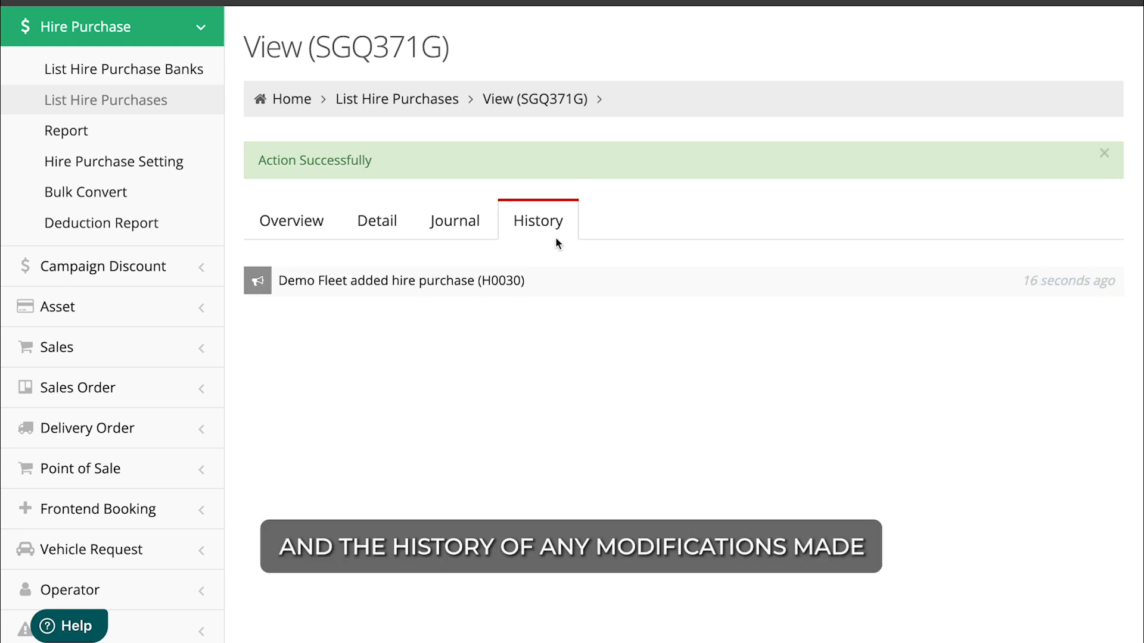
Convert the first instalment of the SDF22311 hire purchase into a miscellaneous payment from 10001 - Trade Debtors with reference Ref12345
{"action": "left_click", "coordinate": [308, 230]}
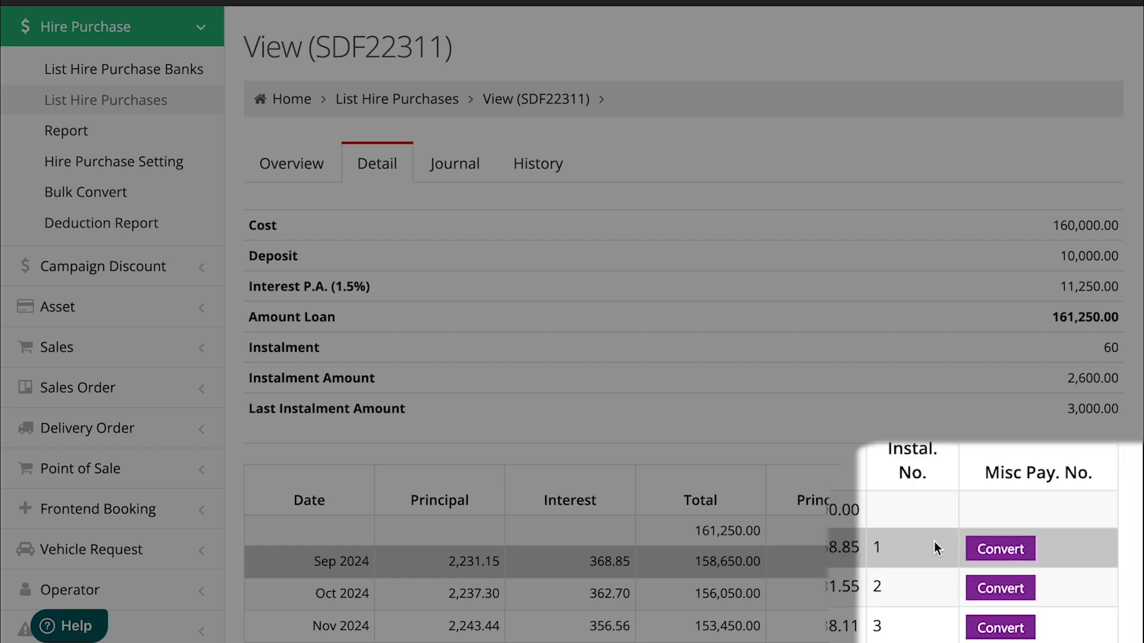
{"action": "left_click", "coordinate": [1001, 549]}
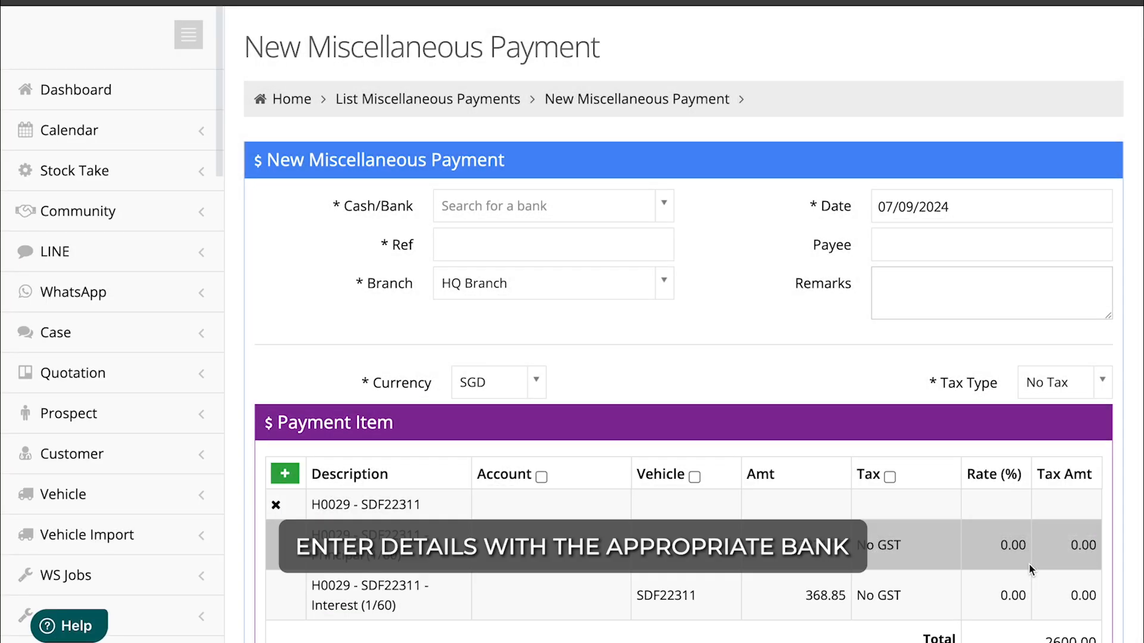
{"action": "left_click", "coordinate": [665, 214]}
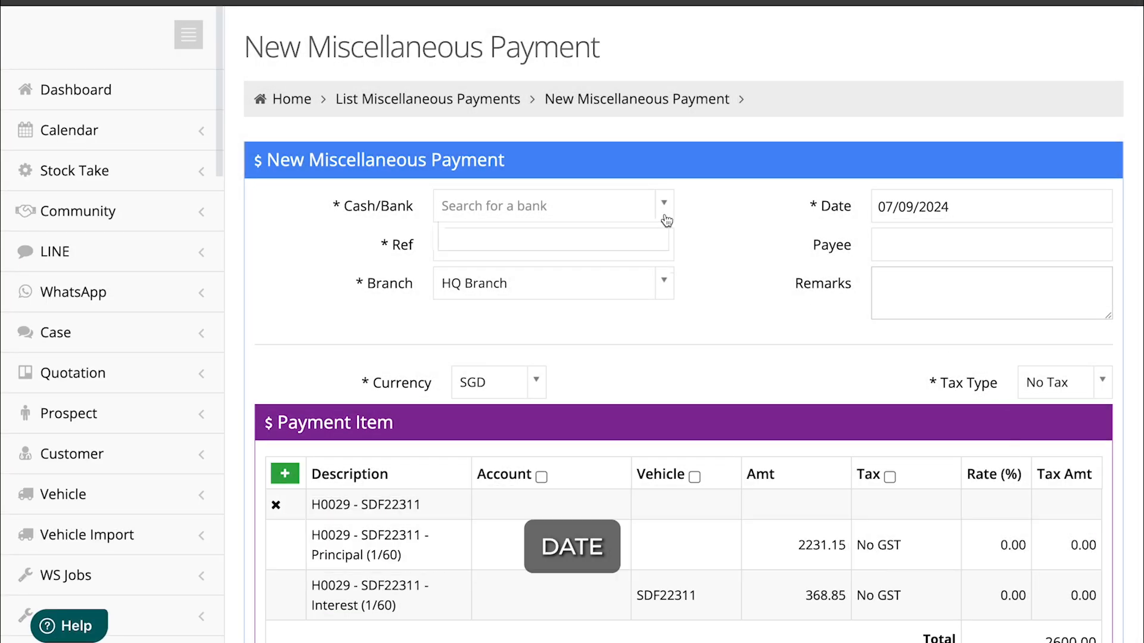
{"action": "left_click", "coordinate": [587, 269]}
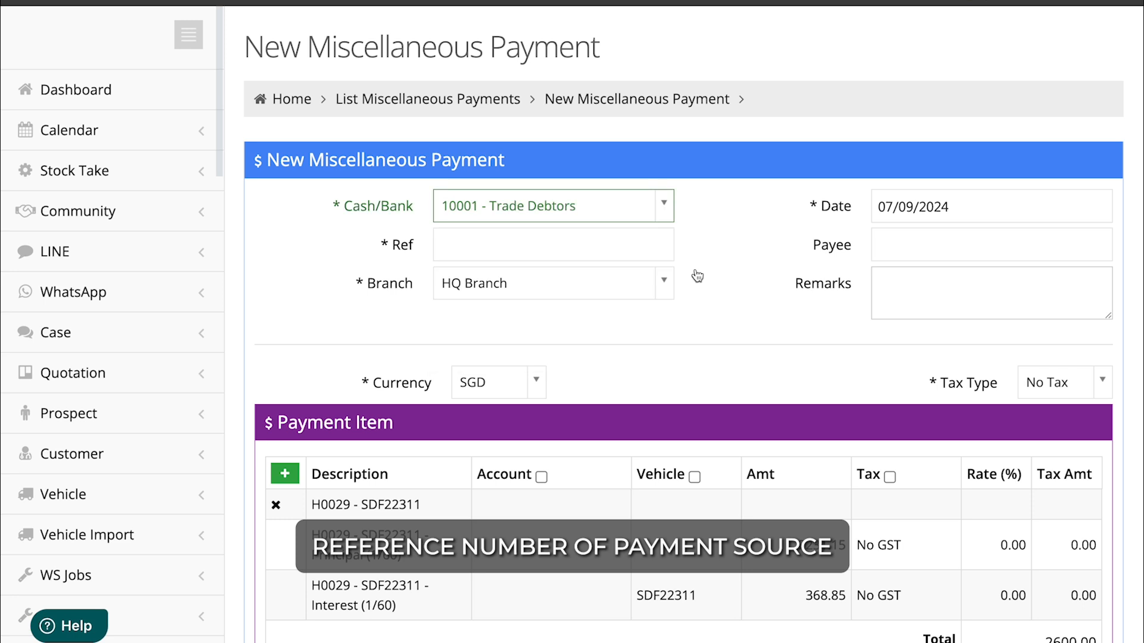
{"action": "left_click", "coordinate": [595, 251]}
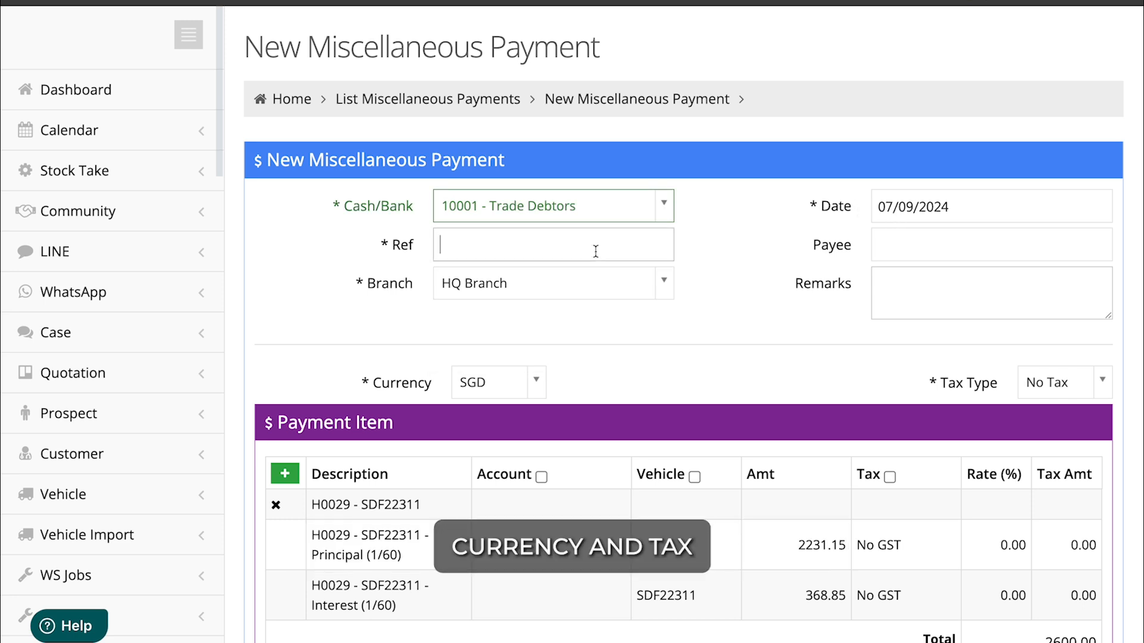
{"action": "type", "text": "Ref12345"}
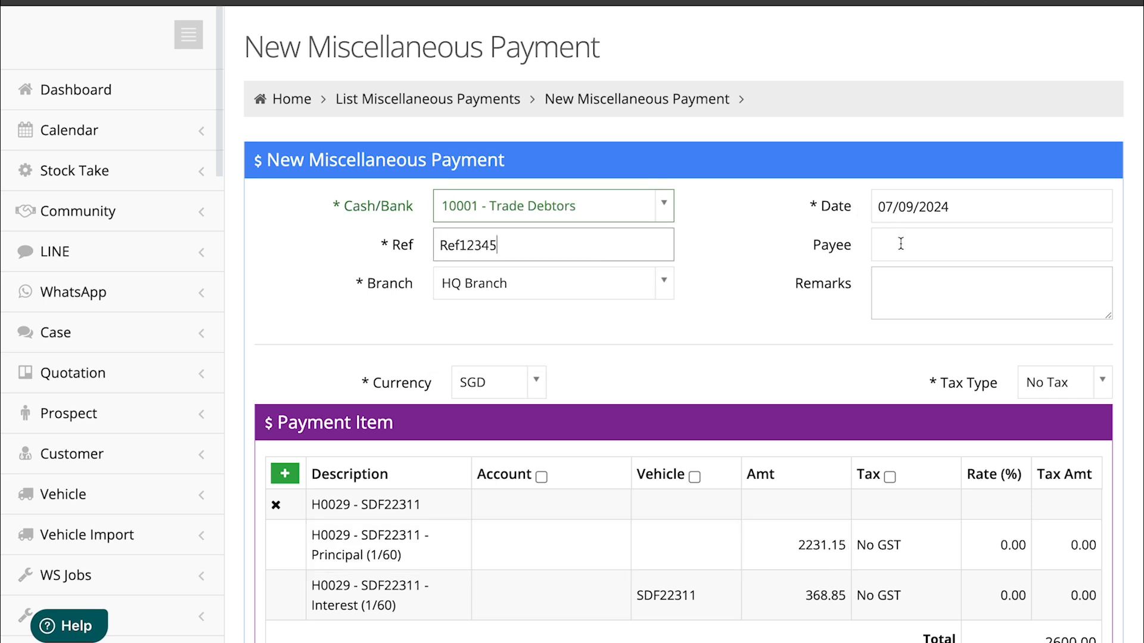
Enter the payee's full name and the remark "Test", and save the miscellaneous payment as a draft
{"action": "left_click", "coordinate": [901, 244]}
{"action": "type", "text": "John Smith"}
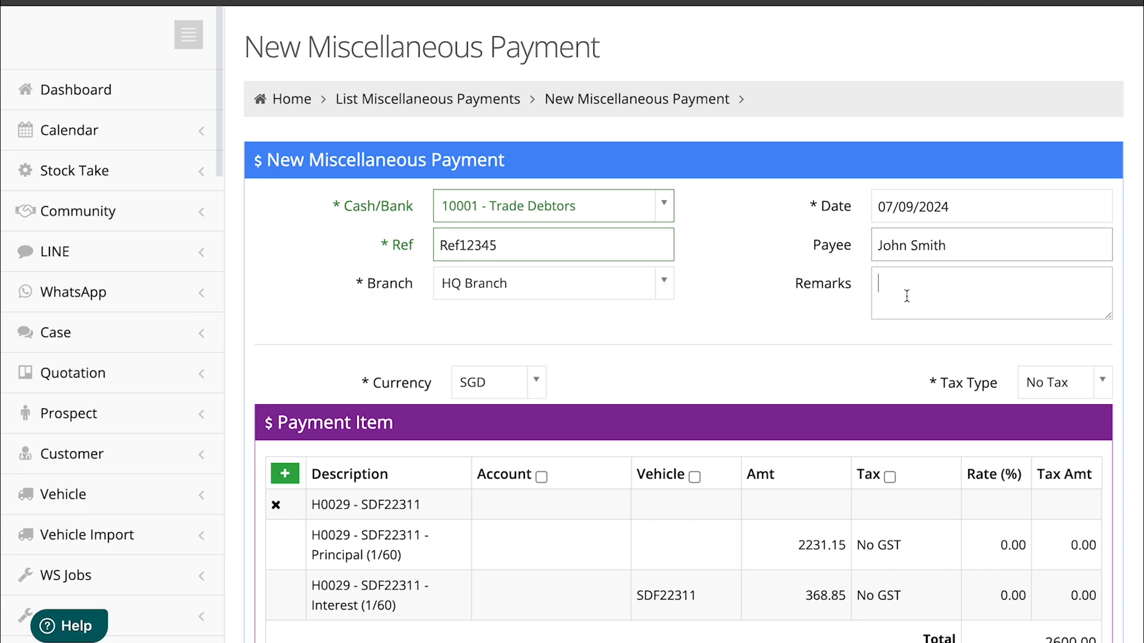
{"action": "left_click", "coordinate": [882, 288]}
{"action": "type", "text": "Test"}
{"action": "scroll", "coordinate": [743, 342], "scroll_direction": "down", "scroll_amount": 2}
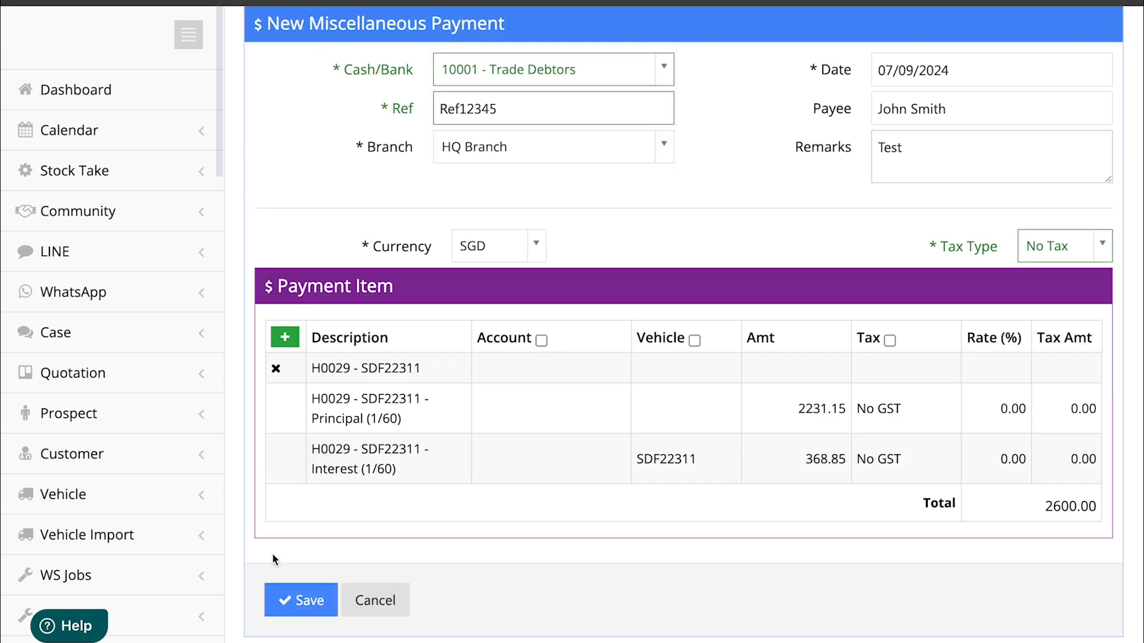
{"action": "left_click", "coordinate": [304, 600]}
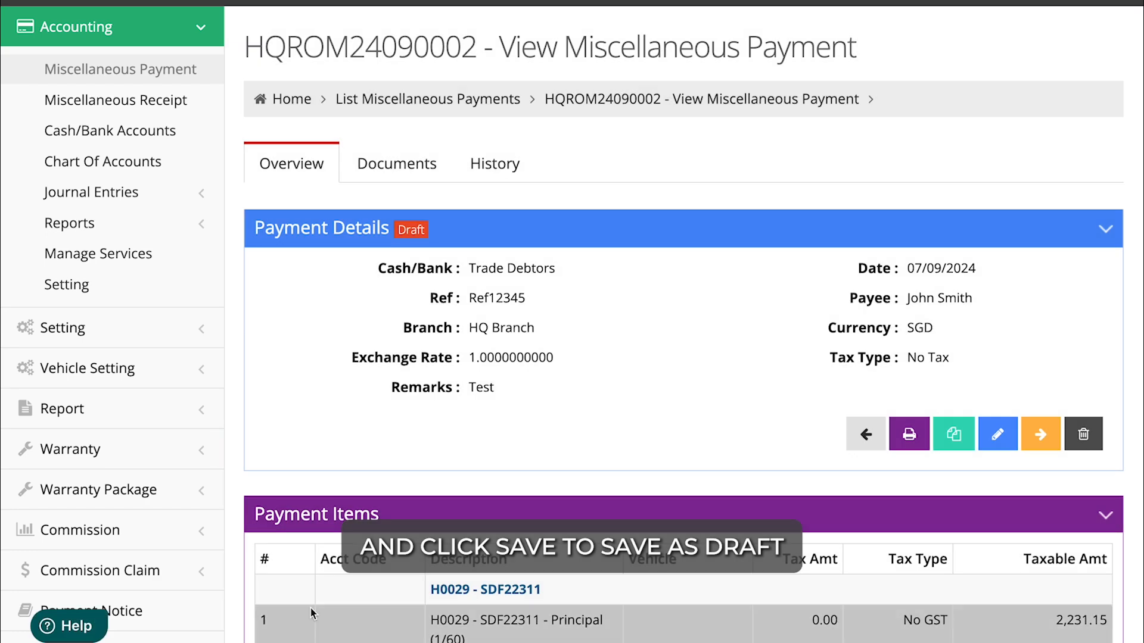
Review the draft payment's items, its linked SDF22311 instalment schedule and the payment recorded against the September 2024 instalment
{"action": "scroll", "coordinate": [600, 373], "scroll_direction": "down", "scroll_amount": 2}
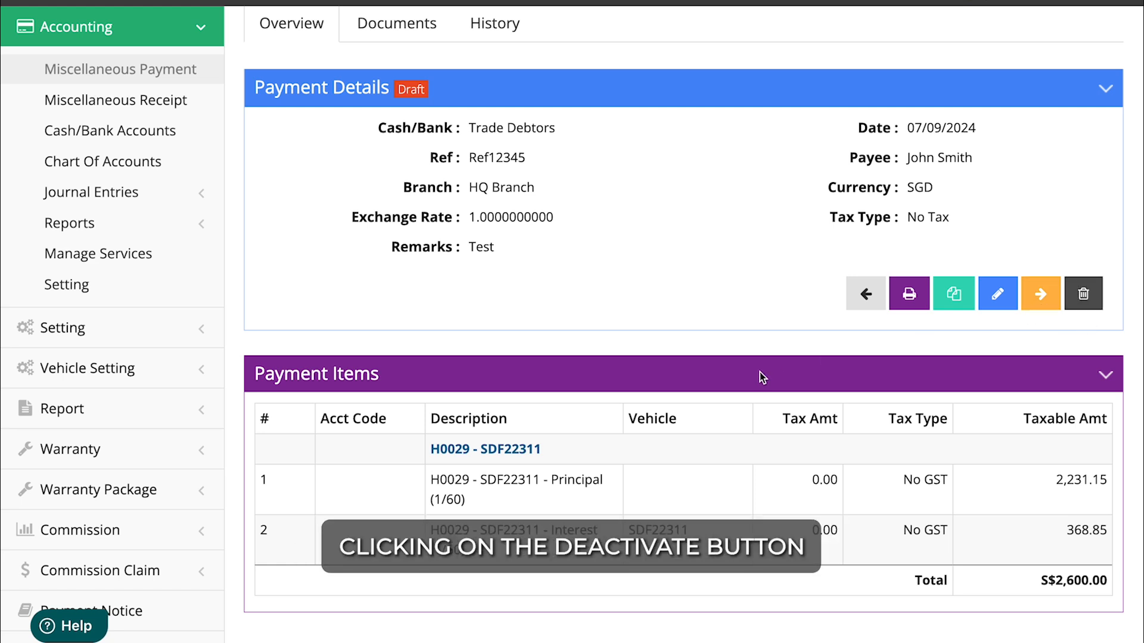
{"action": "left_click", "coordinate": [496, 450]}
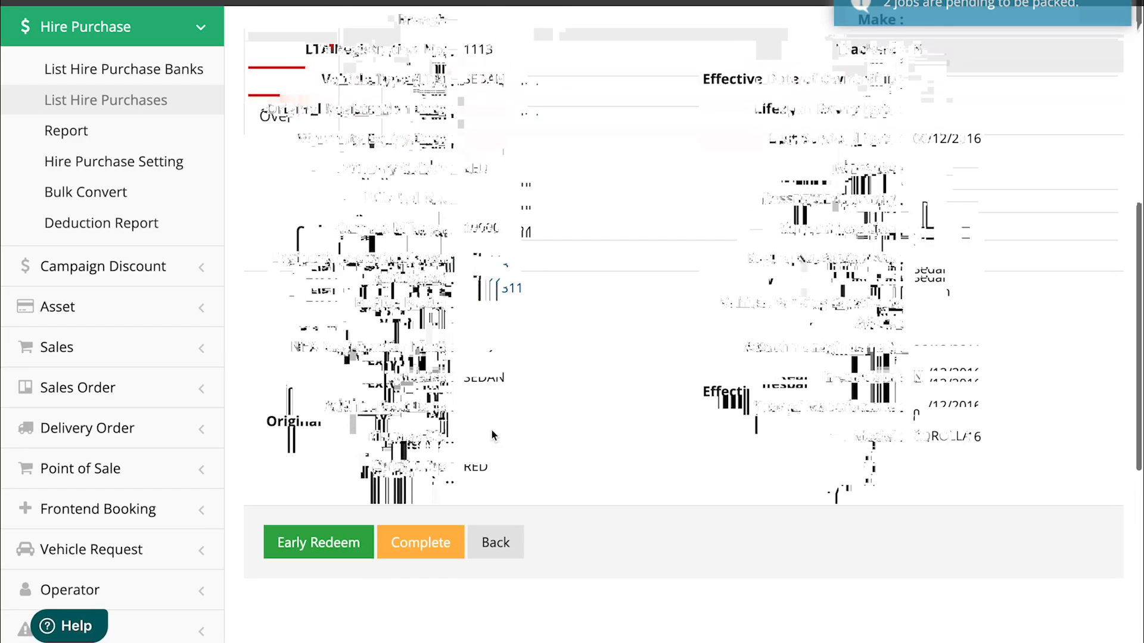
{"action": "scroll", "coordinate": [492, 430], "scroll_direction": "up", "scroll_amount": 10}
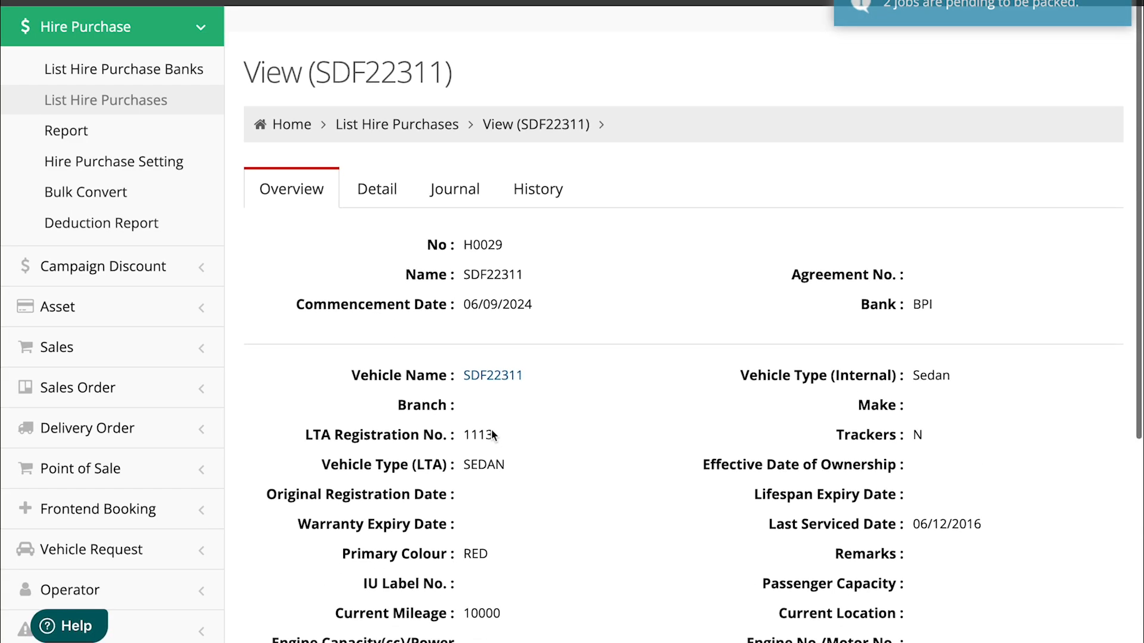
{"action": "left_click", "coordinate": [383, 178]}
{"action": "scroll", "coordinate": [464, 528], "scroll_direction": "down", "scroll_amount": 6}
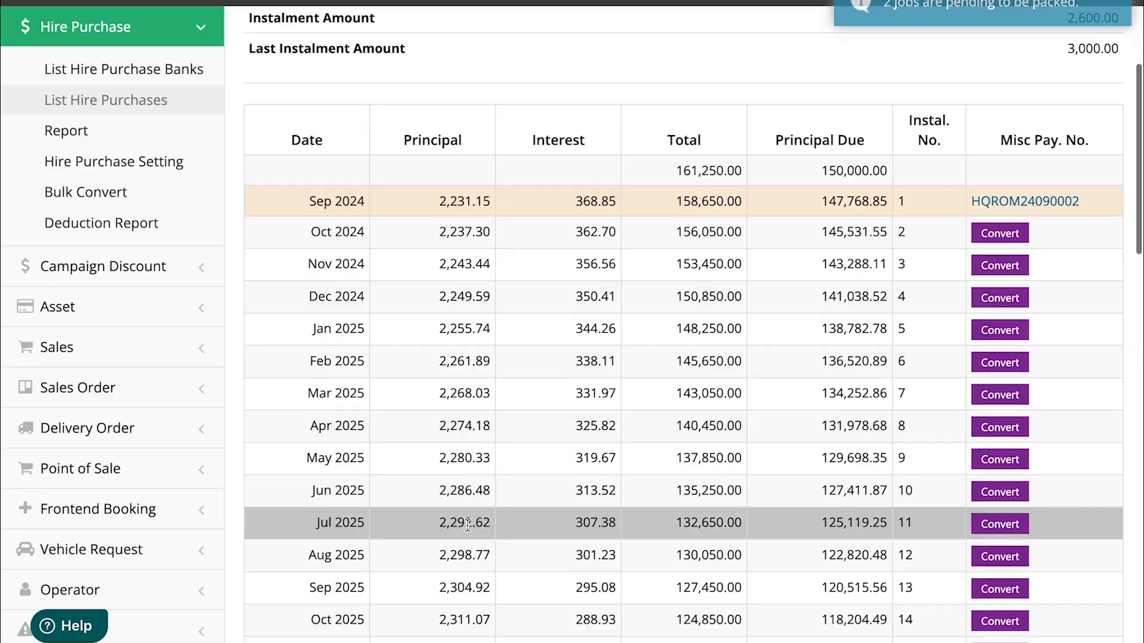
{"action": "scroll", "coordinate": [465, 530], "scroll_direction": "up", "scroll_amount": 1}
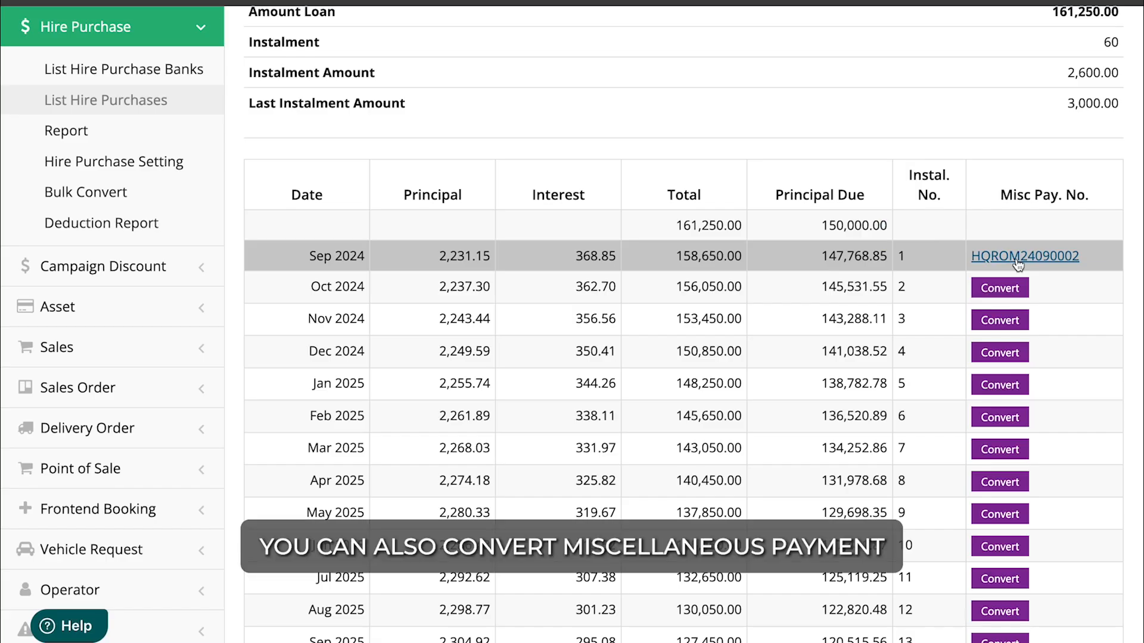
{"action": "left_click", "coordinate": [1017, 259]}
{"action": "scroll", "coordinate": [739, 529], "scroll_direction": "down", "scroll_amount": 4}
{"action": "scroll", "coordinate": [739, 529], "scroll_direction": "up", "scroll_amount": 3}
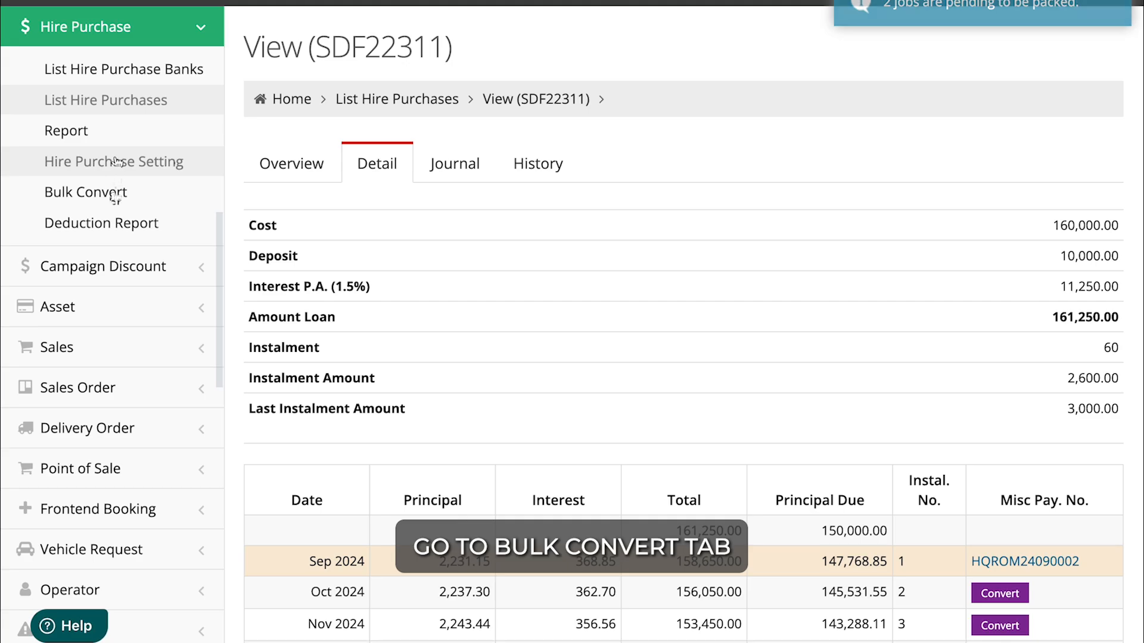
List BPI's hire purchase instalments available for bulk conversion in September 2024
{"action": "left_click", "coordinate": [114, 194]}
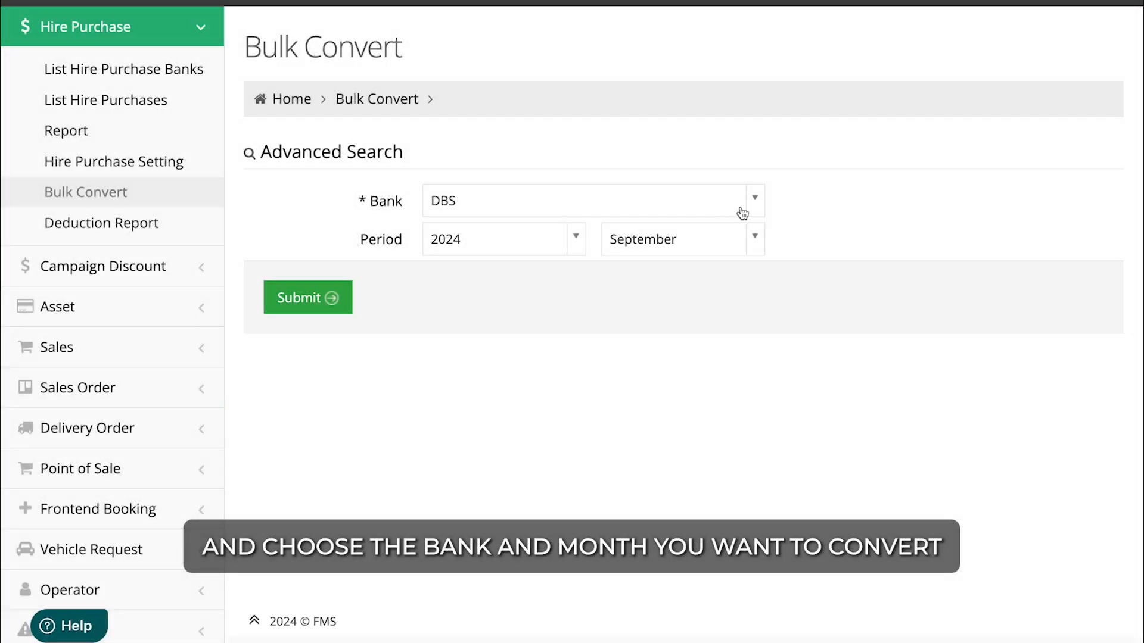
{"action": "left_click", "coordinate": [742, 213]}
{"action": "left_click", "coordinate": [473, 368]}
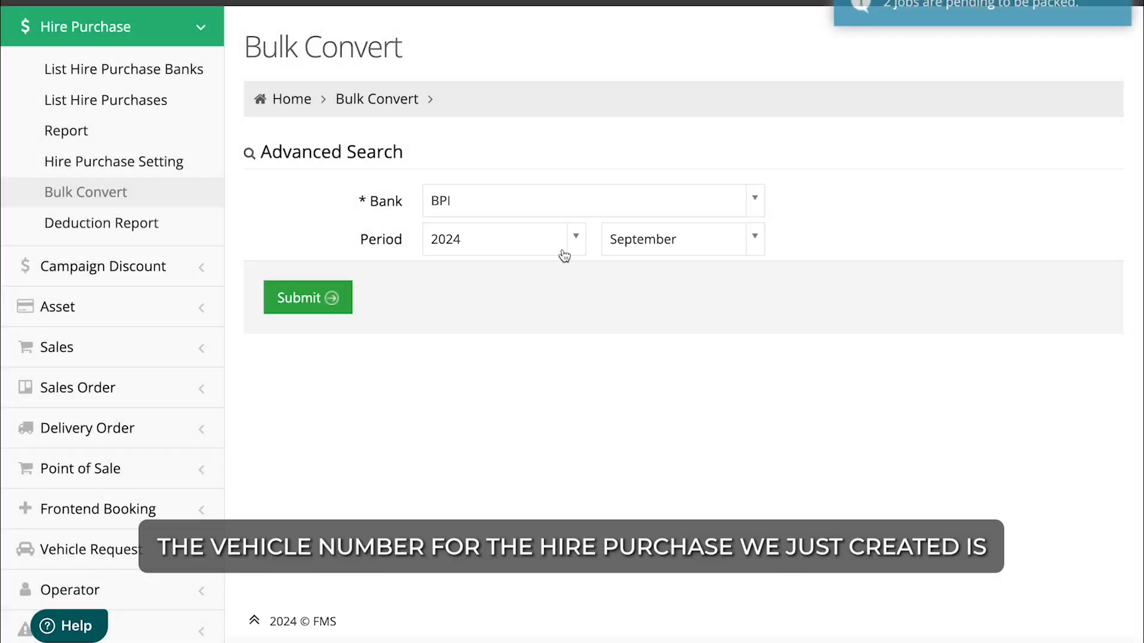
{"action": "left_click", "coordinate": [298, 307]}
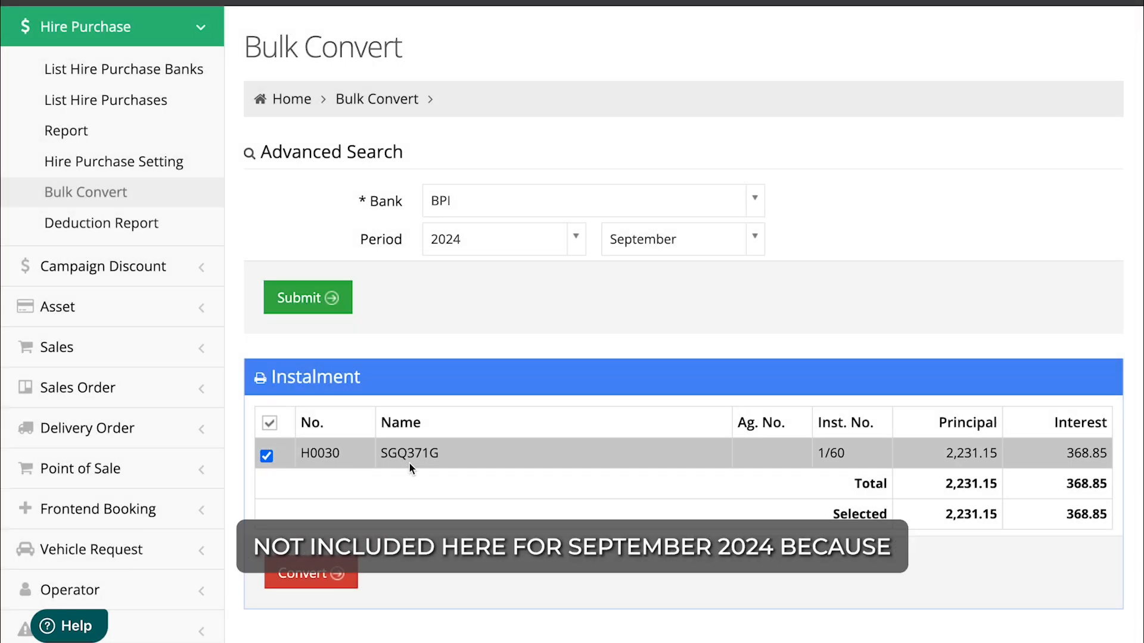
List BPI's instalments available for bulk conversion in October 2024 instead
{"action": "left_click", "coordinate": [755, 245]}
{"action": "scroll", "coordinate": [685, 417], "scroll_direction": "down", "scroll_amount": 2}
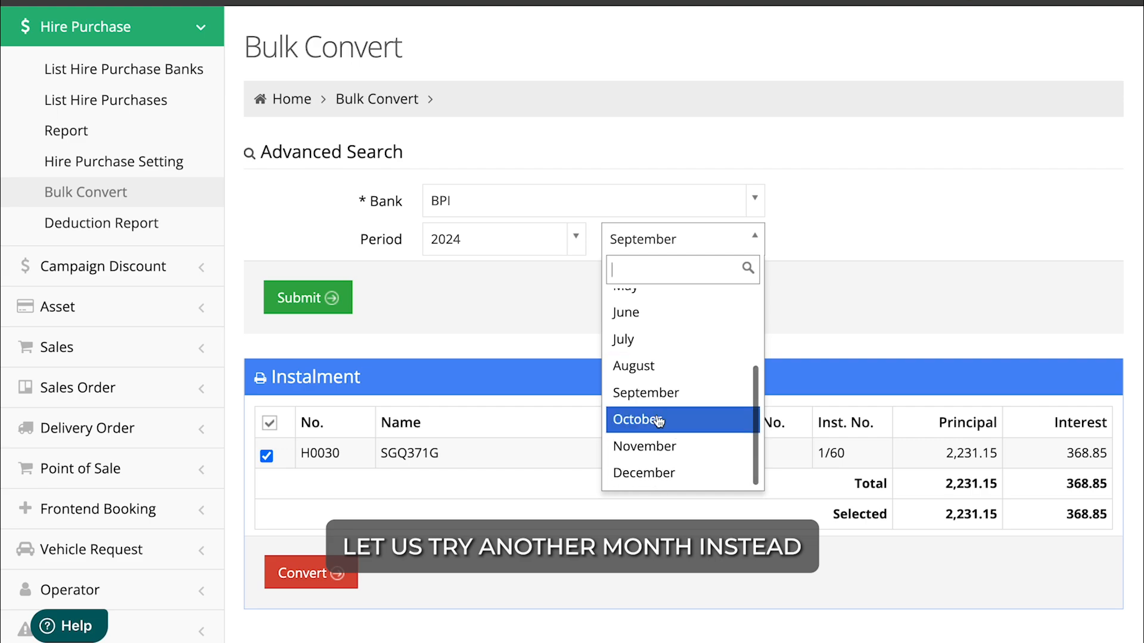
{"action": "left_click", "coordinate": [652, 418]}
{"action": "left_click", "coordinate": [319, 299]}
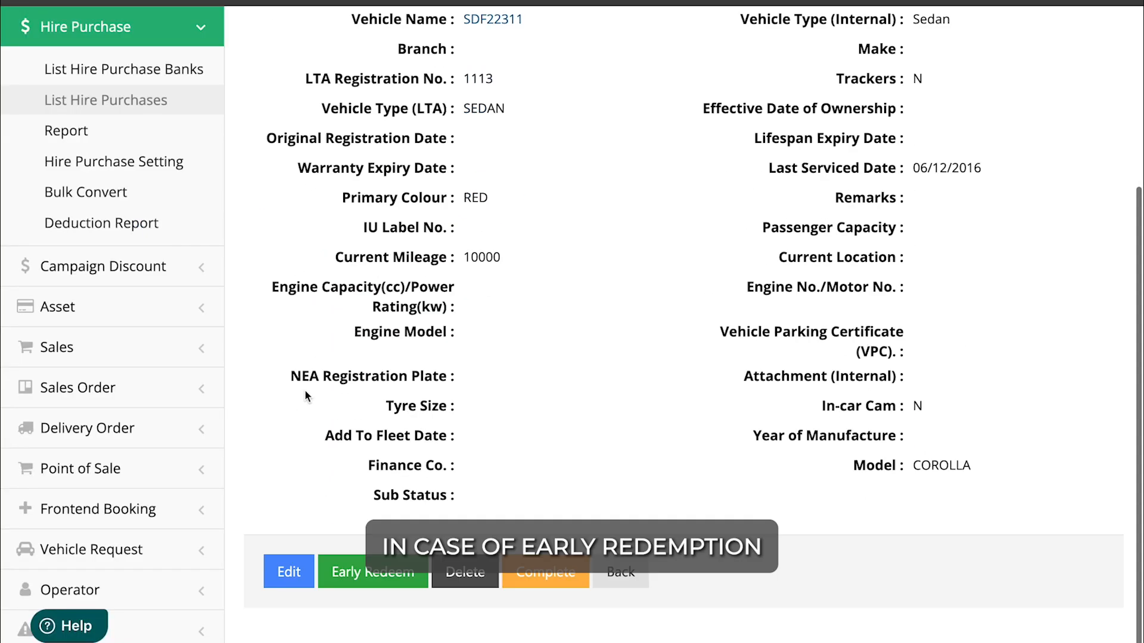
Start an early redemption of the SDF22311 hire purchase with redeem date 08/09/2024 and penalty amount 1800
{"action": "scroll", "coordinate": [306, 393], "scroll_direction": "down", "scroll_amount": 1}
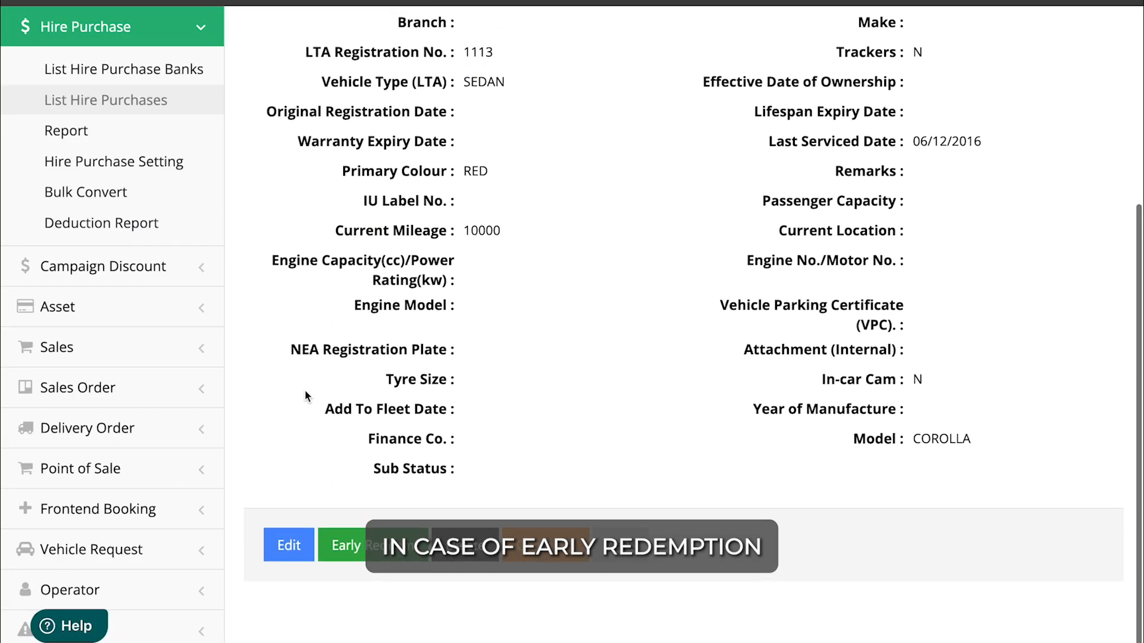
{"action": "left_click", "coordinate": [381, 563]}
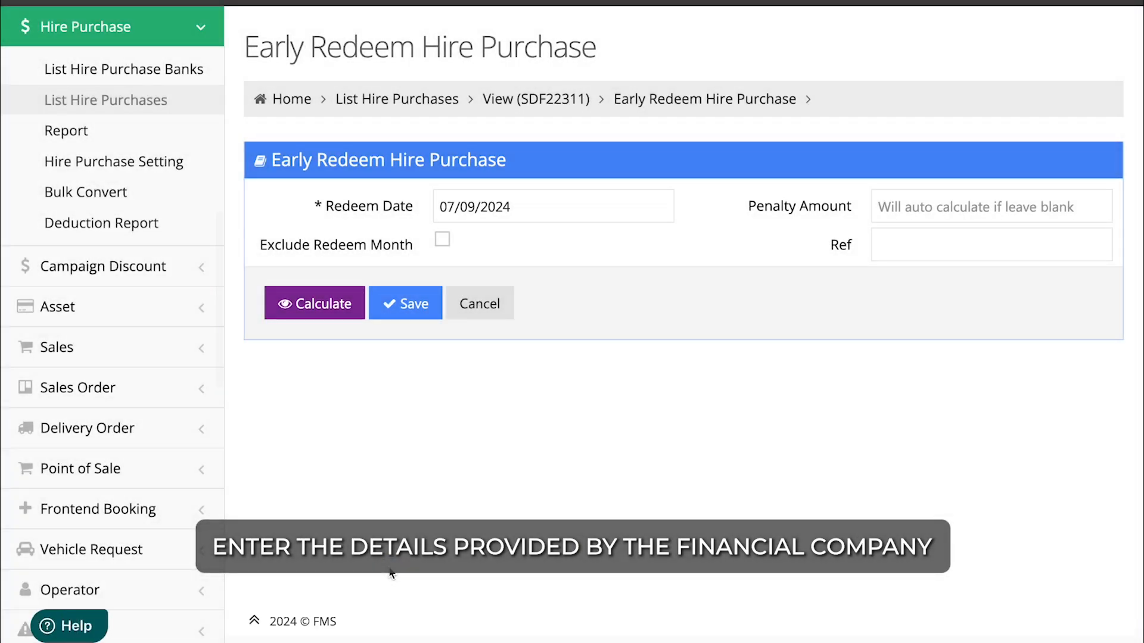
{"action": "left_click", "coordinate": [536, 208]}
{"action": "left_click", "coordinate": [452, 355]}
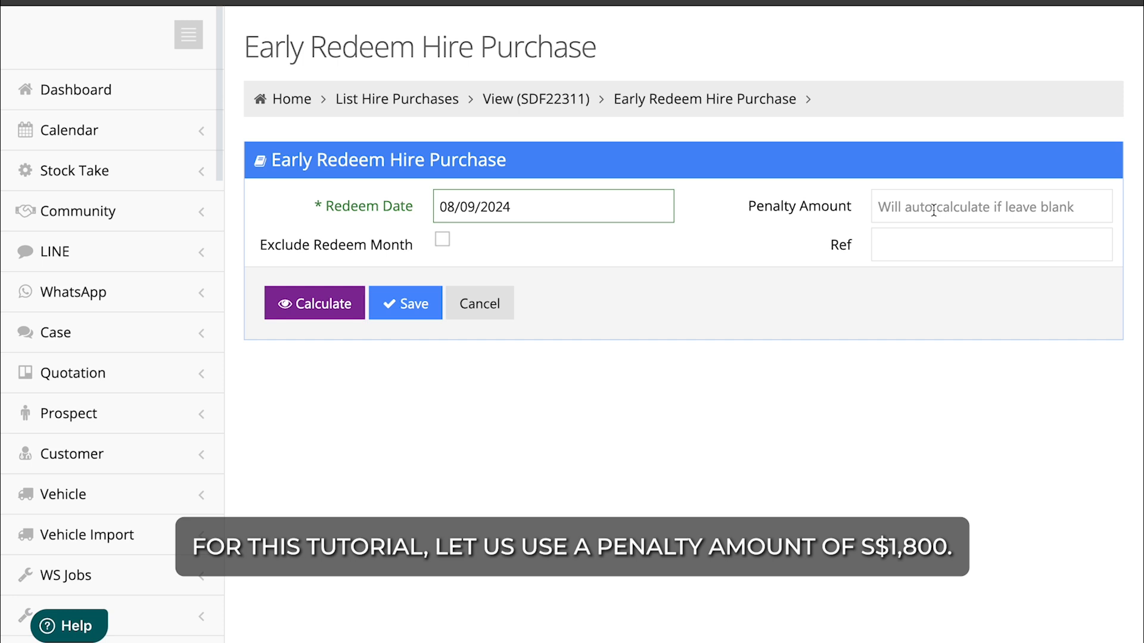
{"action": "left_click", "coordinate": [879, 204]}
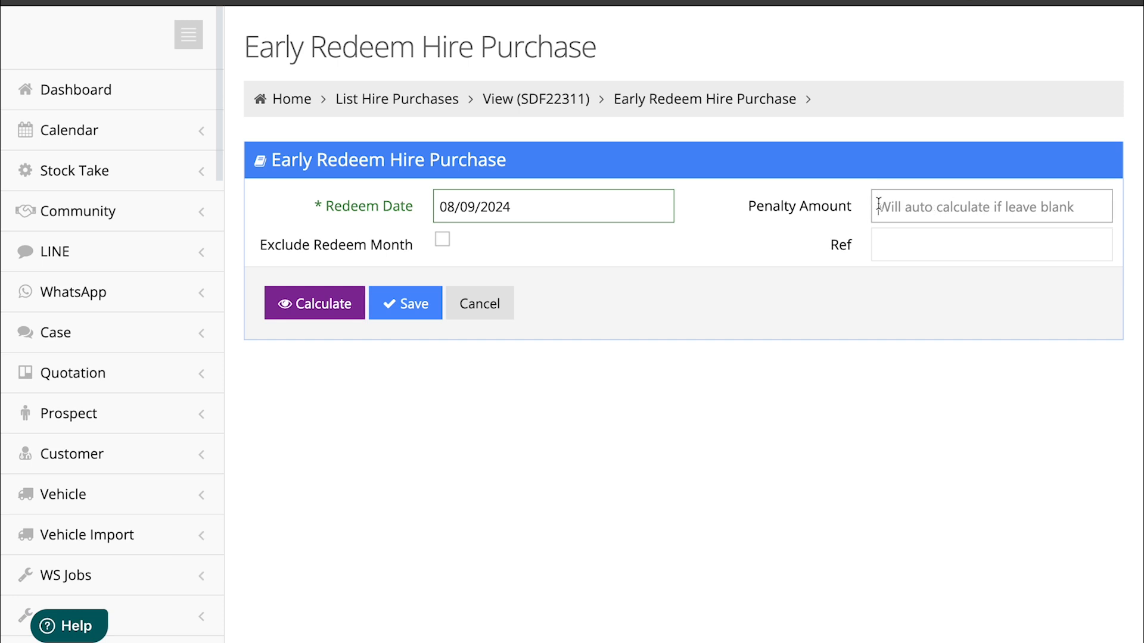
{"action": "type", "text": "1800"}
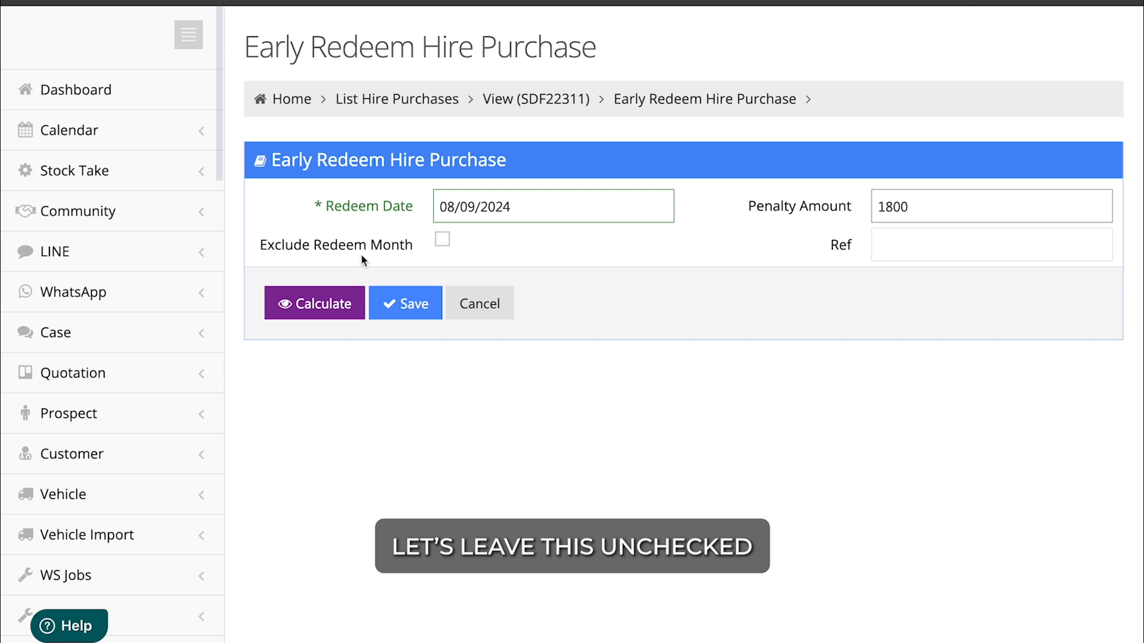
Enter the redemption reference ER2024-0134, calculate the amount payable and review the breakdown with its instalment detail
{"action": "left_click", "coordinate": [894, 245]}
{"action": "type", "text": "ER202"}
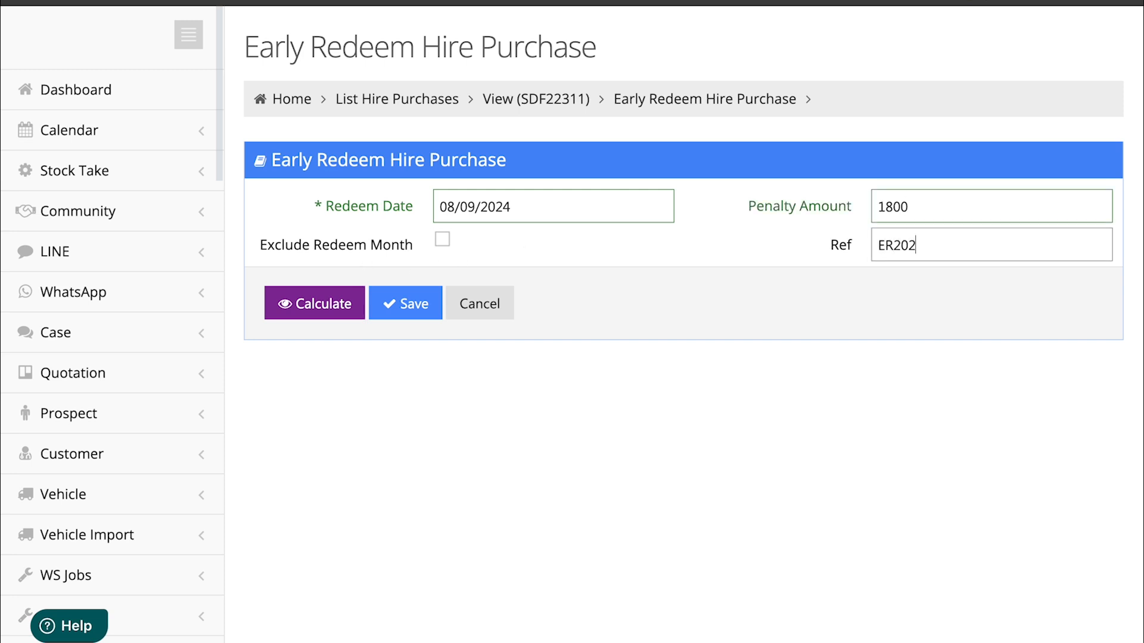
{"action": "type", "text": "4-0134"}
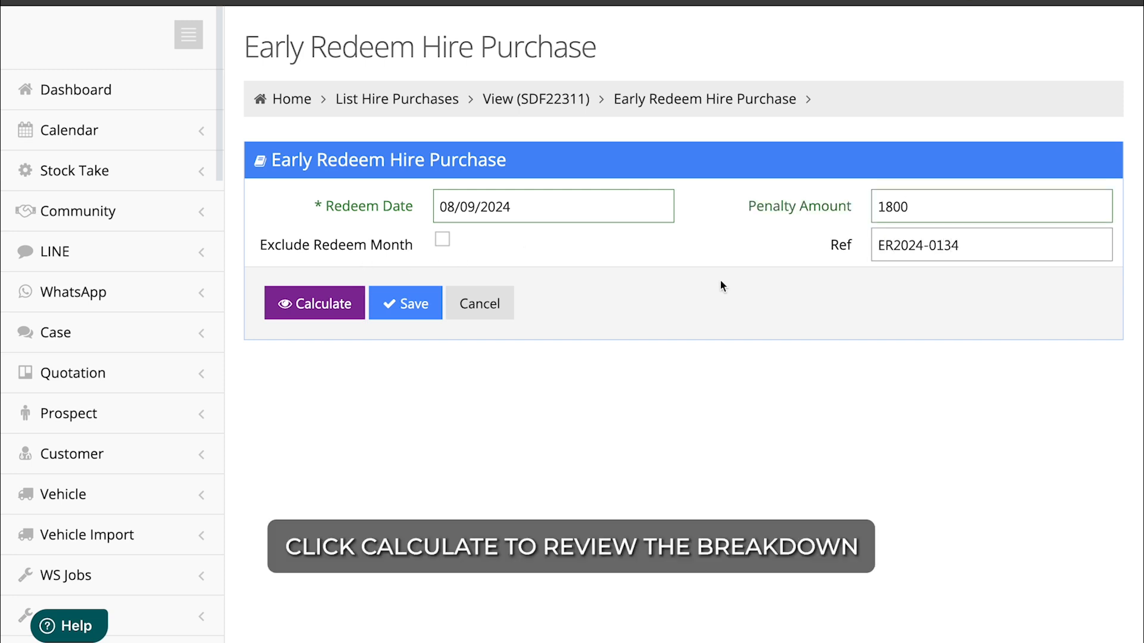
{"action": "left_click", "coordinate": [315, 317]}
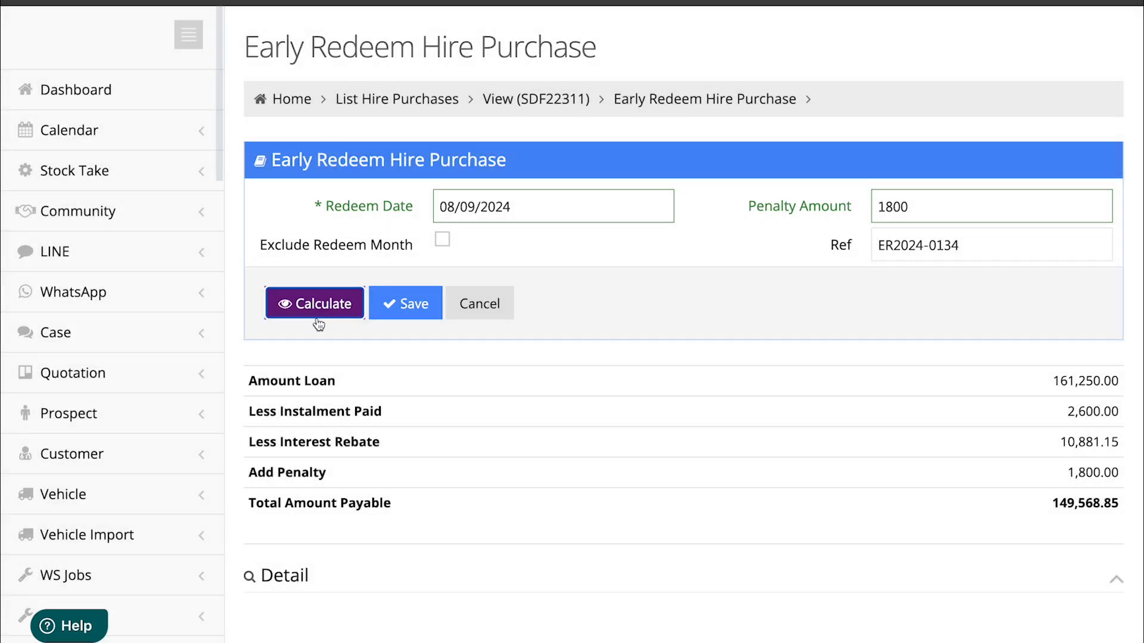
{"action": "left_click", "coordinate": [1120, 580]}
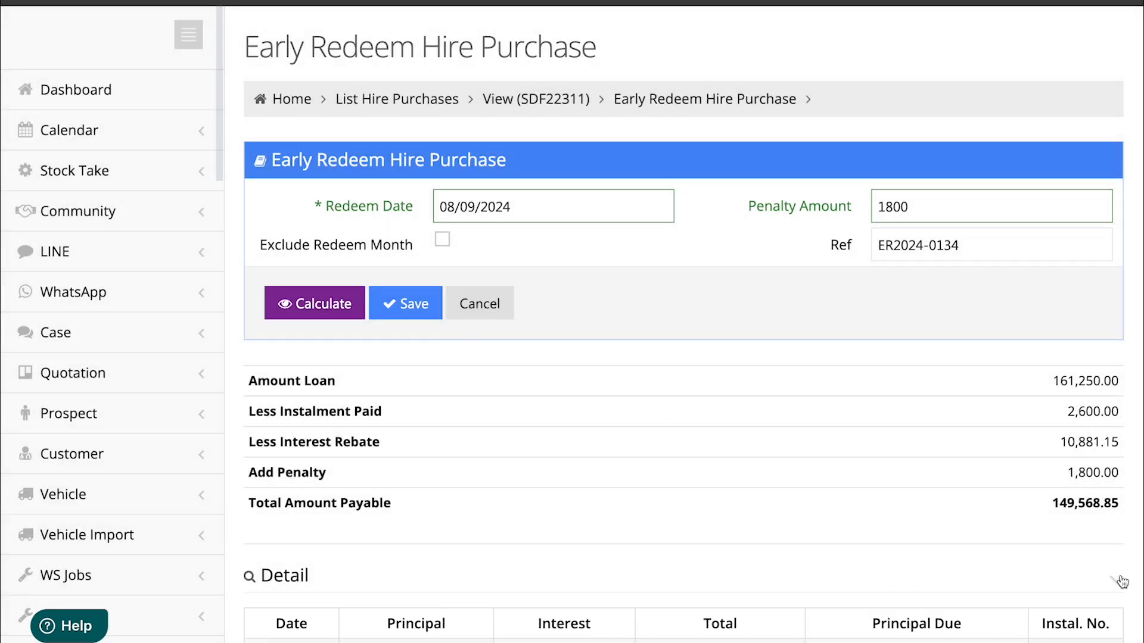
{"action": "scroll", "coordinate": [980, 628], "scroll_direction": "down", "scroll_amount": 2}
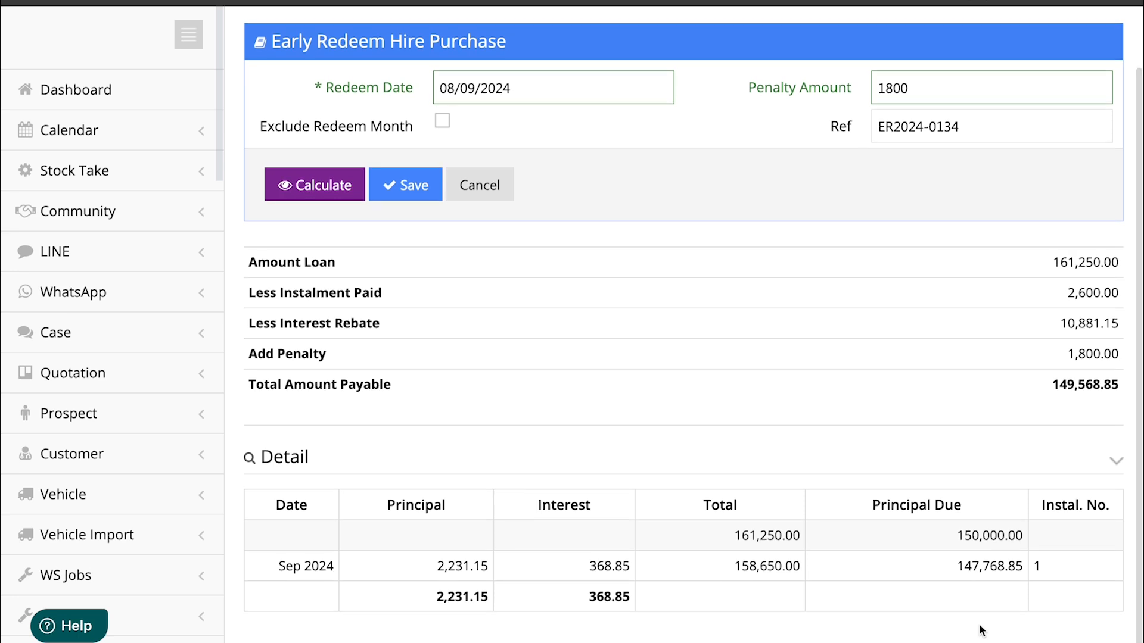
{"action": "scroll", "coordinate": [1012, 523], "scroll_direction": "up", "scroll_amount": 2}
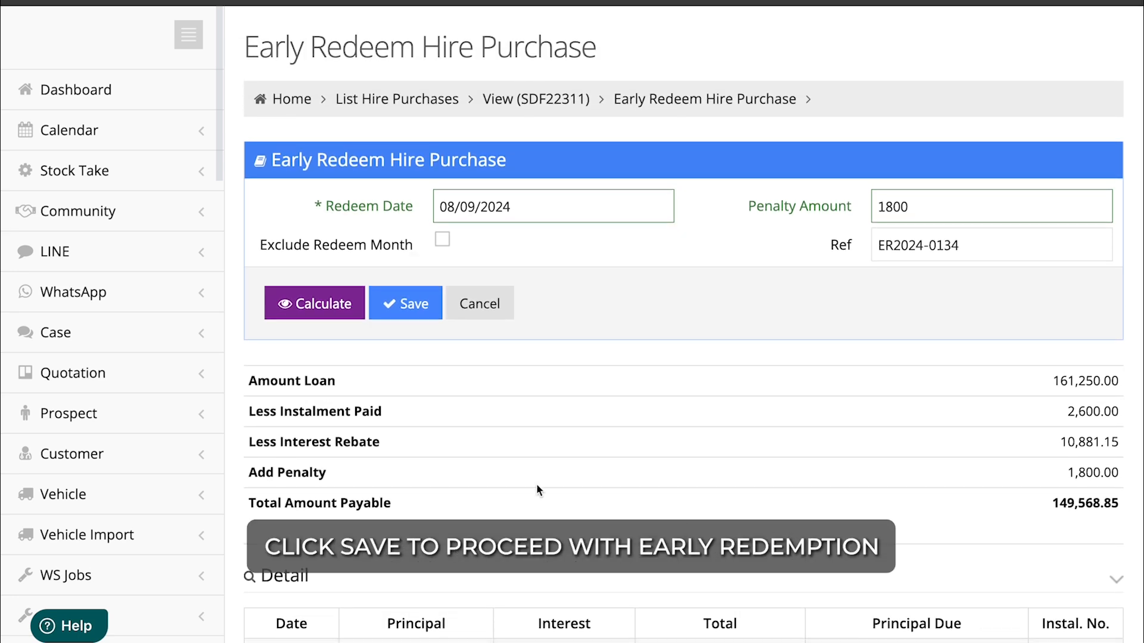
Save the early redemption and review the updated SDF22311 hire purchase record
{"action": "left_click", "coordinate": [421, 305]}
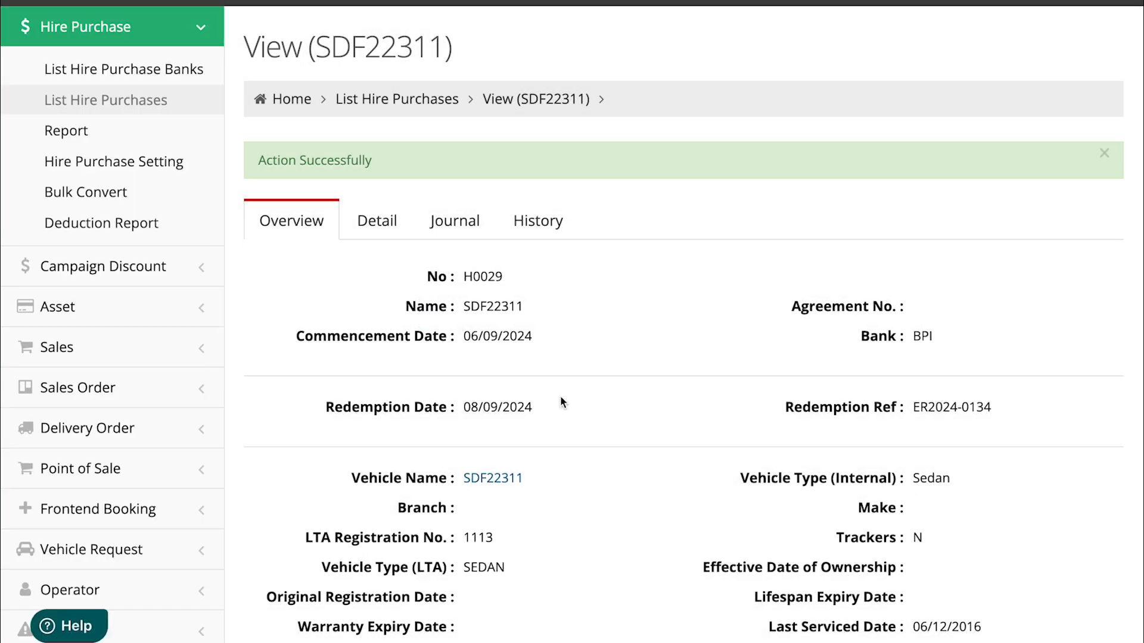
{"action": "scroll", "coordinate": [553, 592], "scroll_direction": "down", "scroll_amount": 5}
{"action": "scroll", "coordinate": [553, 592], "scroll_direction": "up", "scroll_amount": 5}
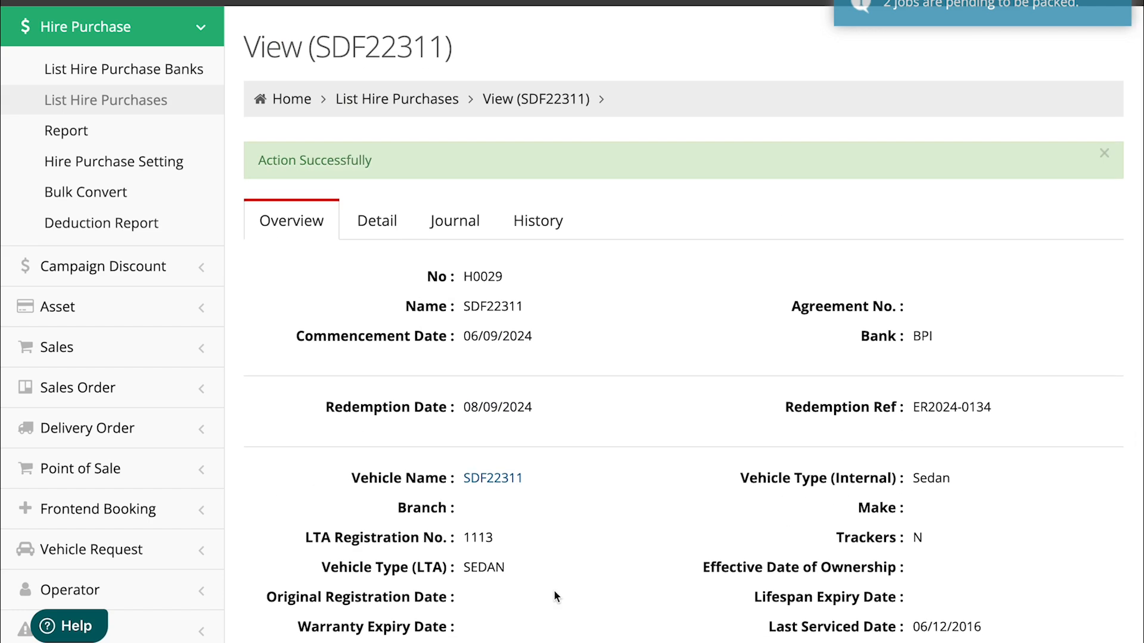